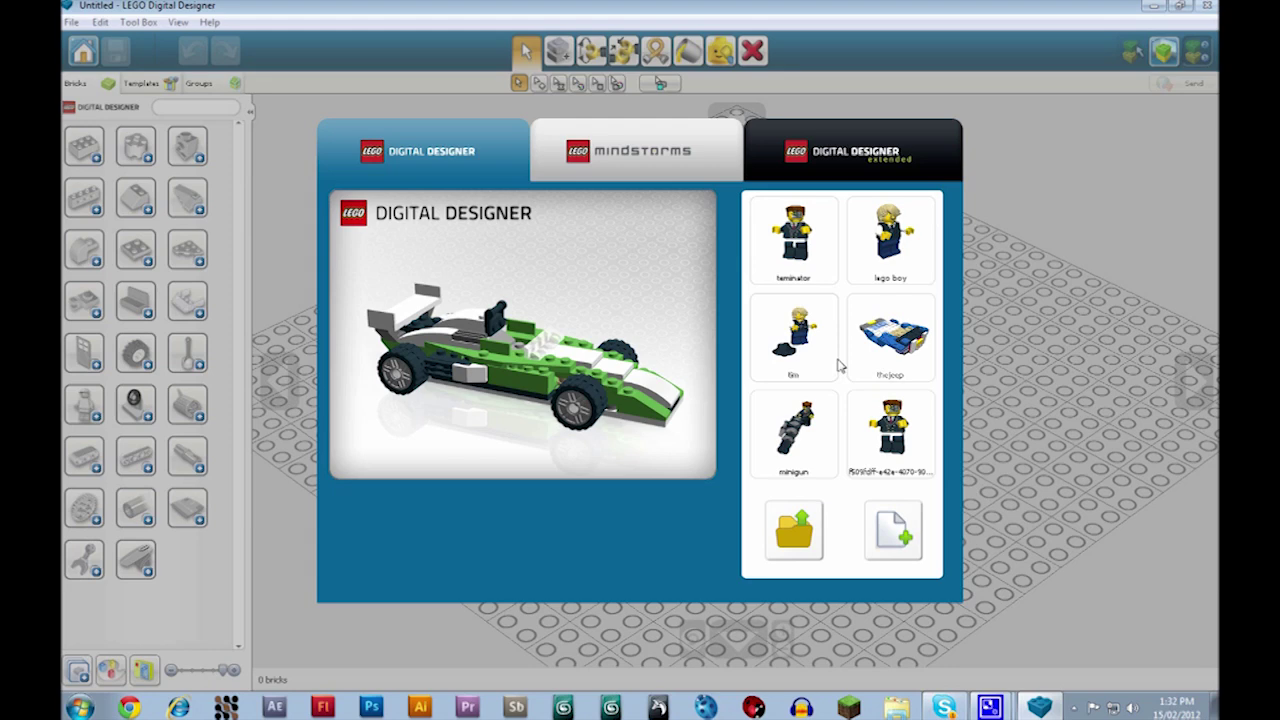
Start a new blank model and browse down the Minifigure parts list
click(895, 535)
click(84, 404)
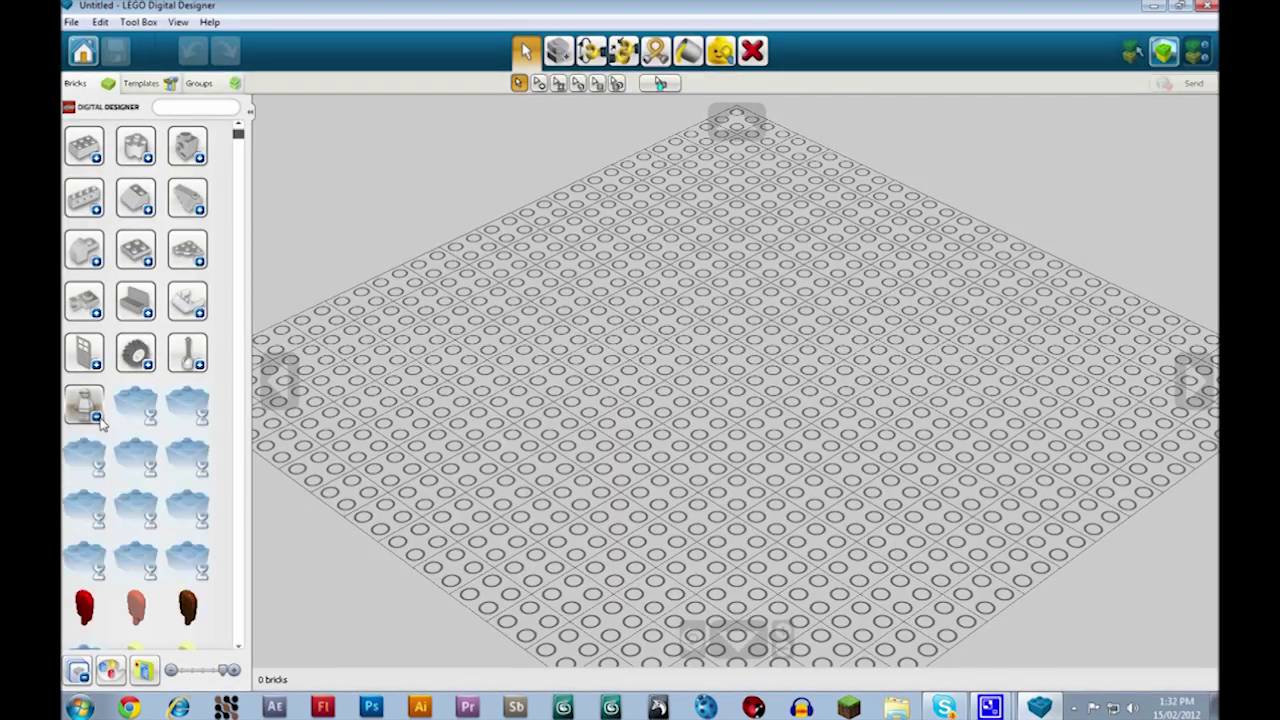
scroll(183, 393, down, 3)
scroll(183, 393, down, 10)
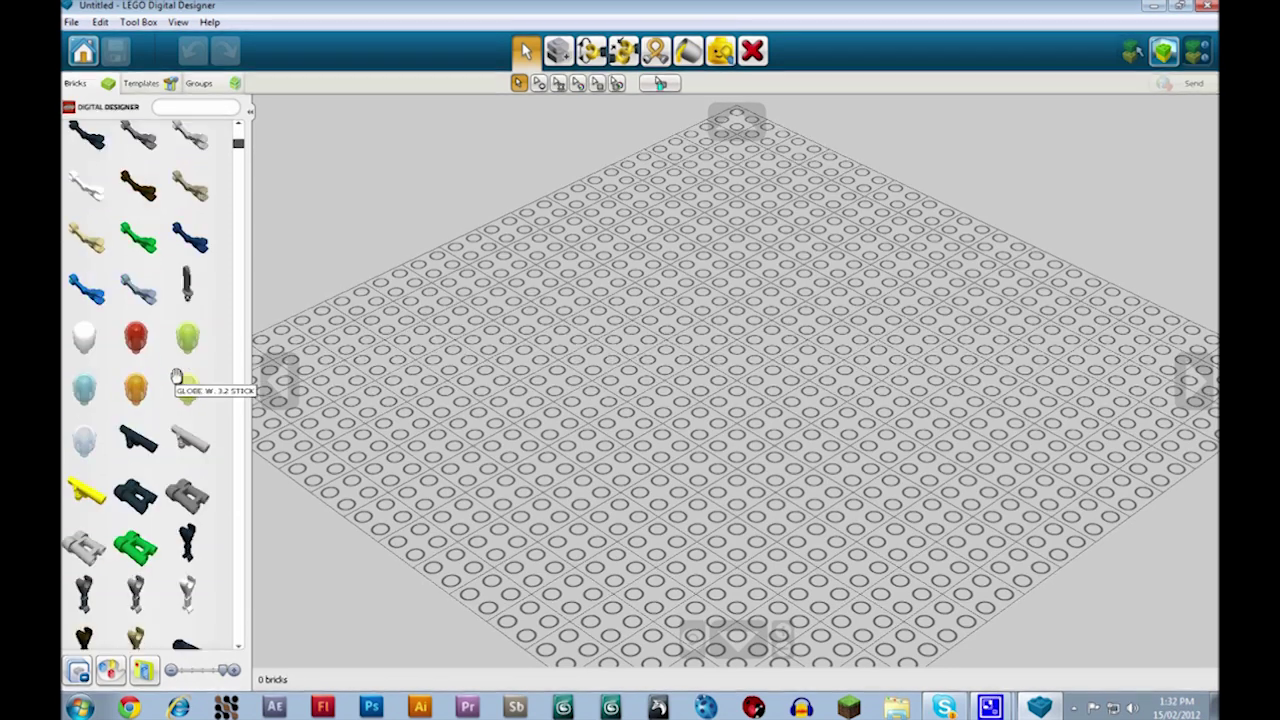
scroll(195, 415, down, 10)
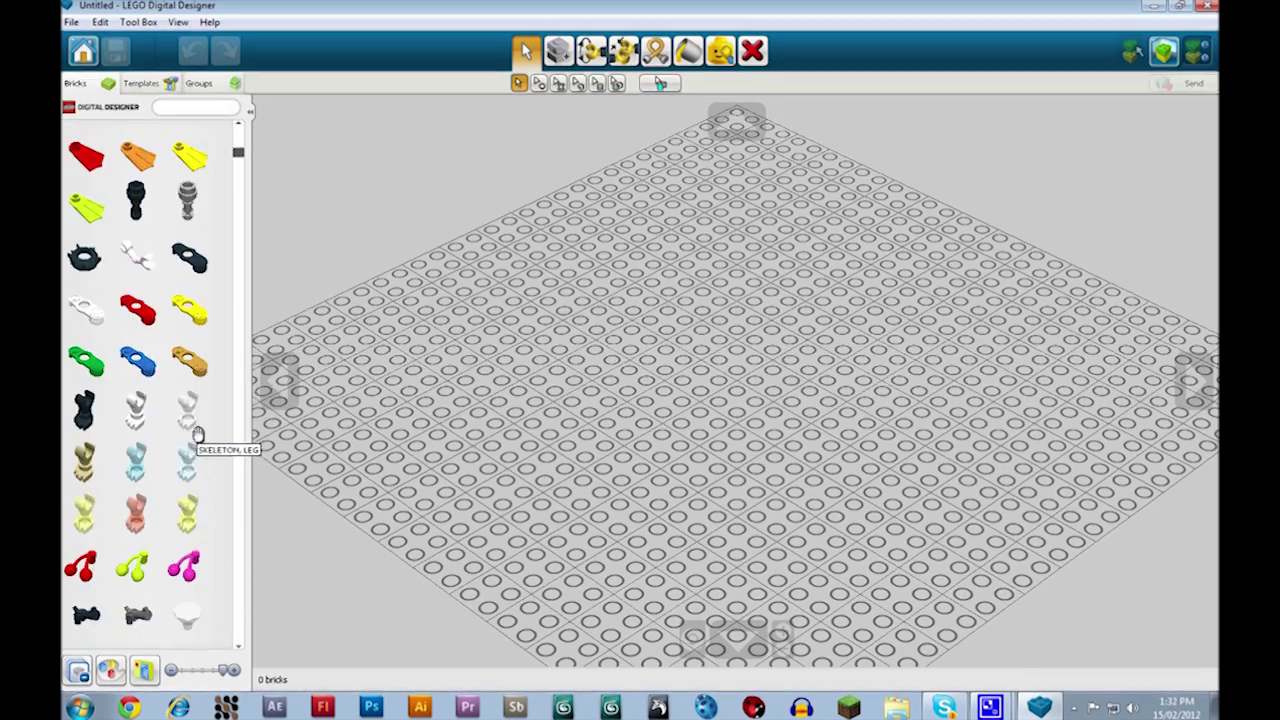
scroll(133, 400, down, 7)
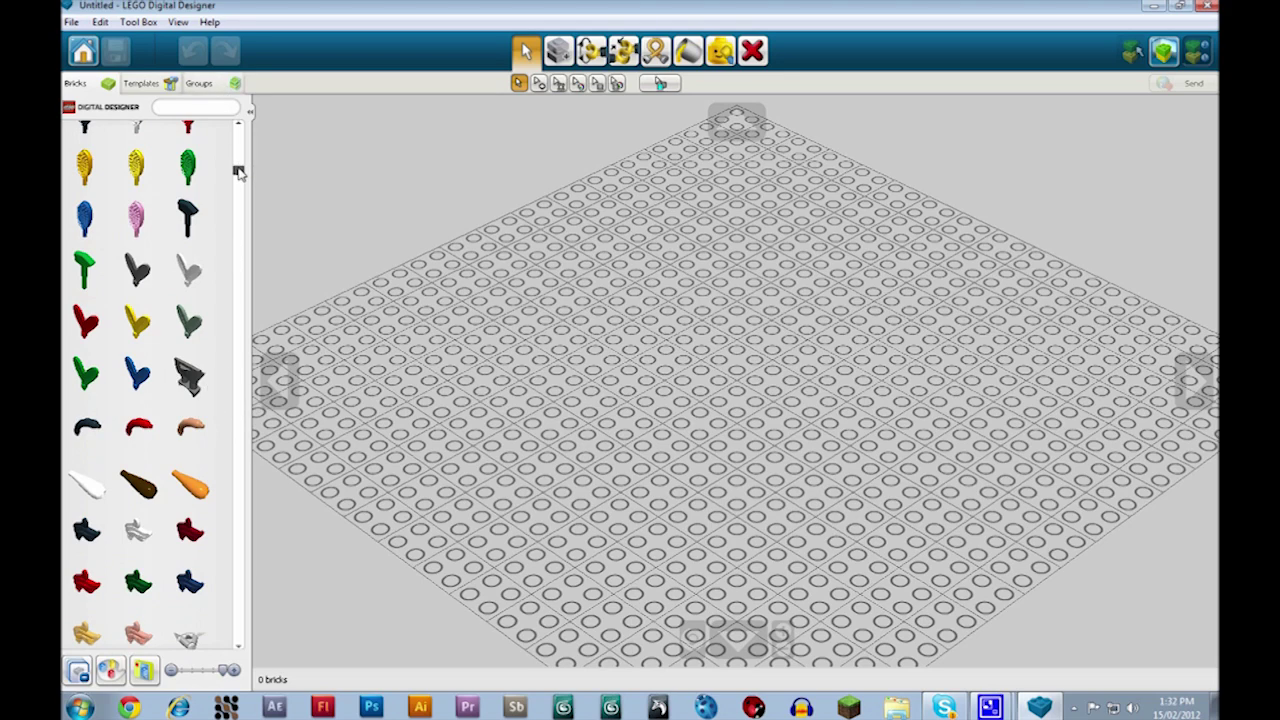
drag(238, 172, 215, 240)
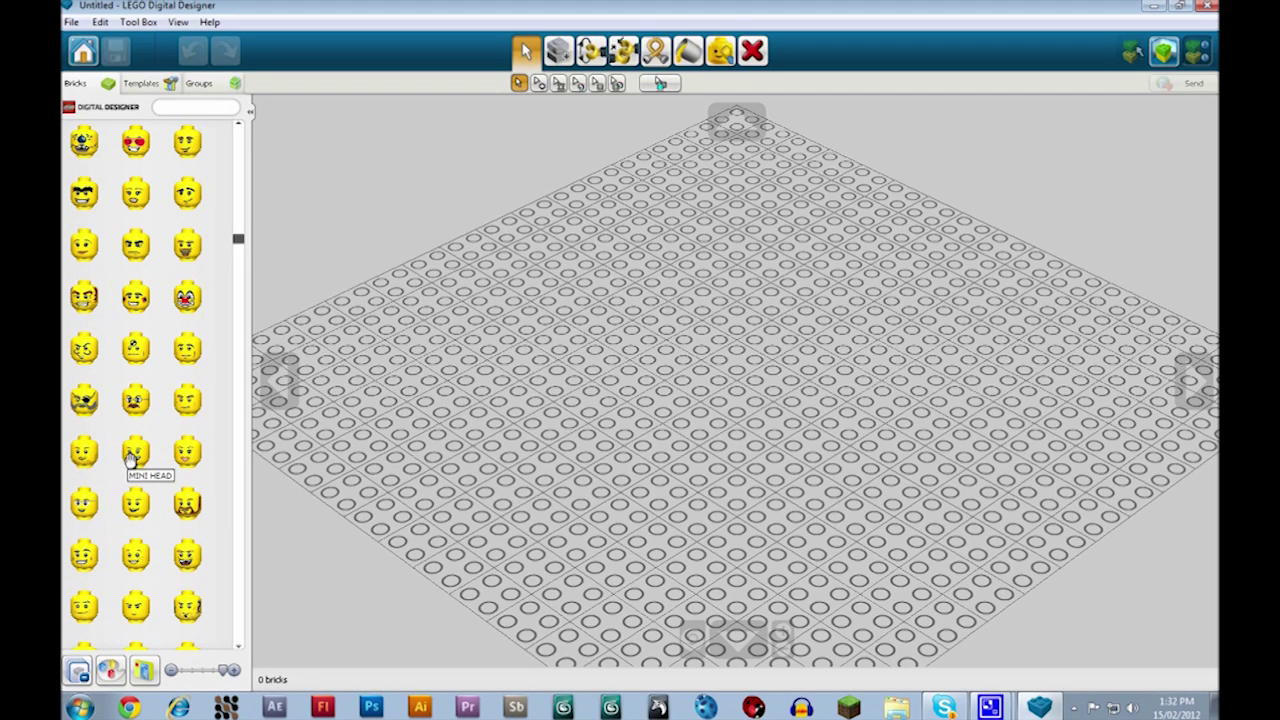
Place a yellow minifigure head on the baseplate, then delete it and scroll on through the parts
click(186, 500)
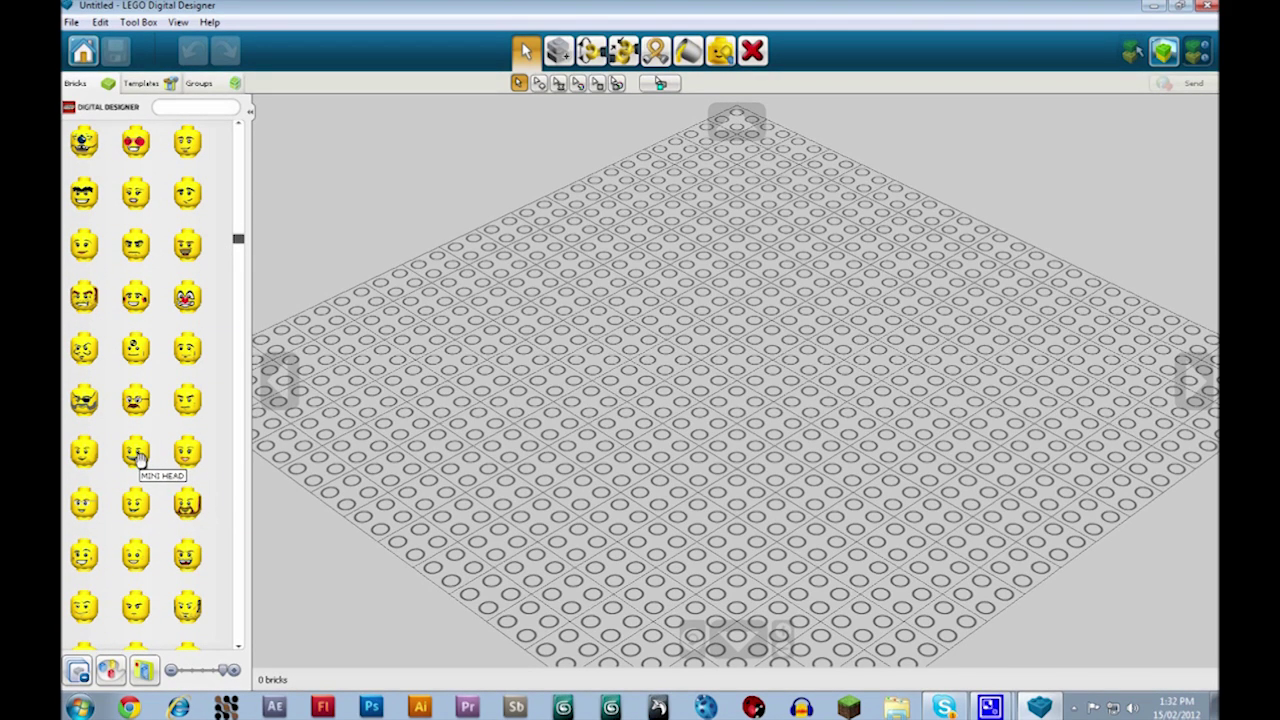
click(596, 340)
click(757, 335)
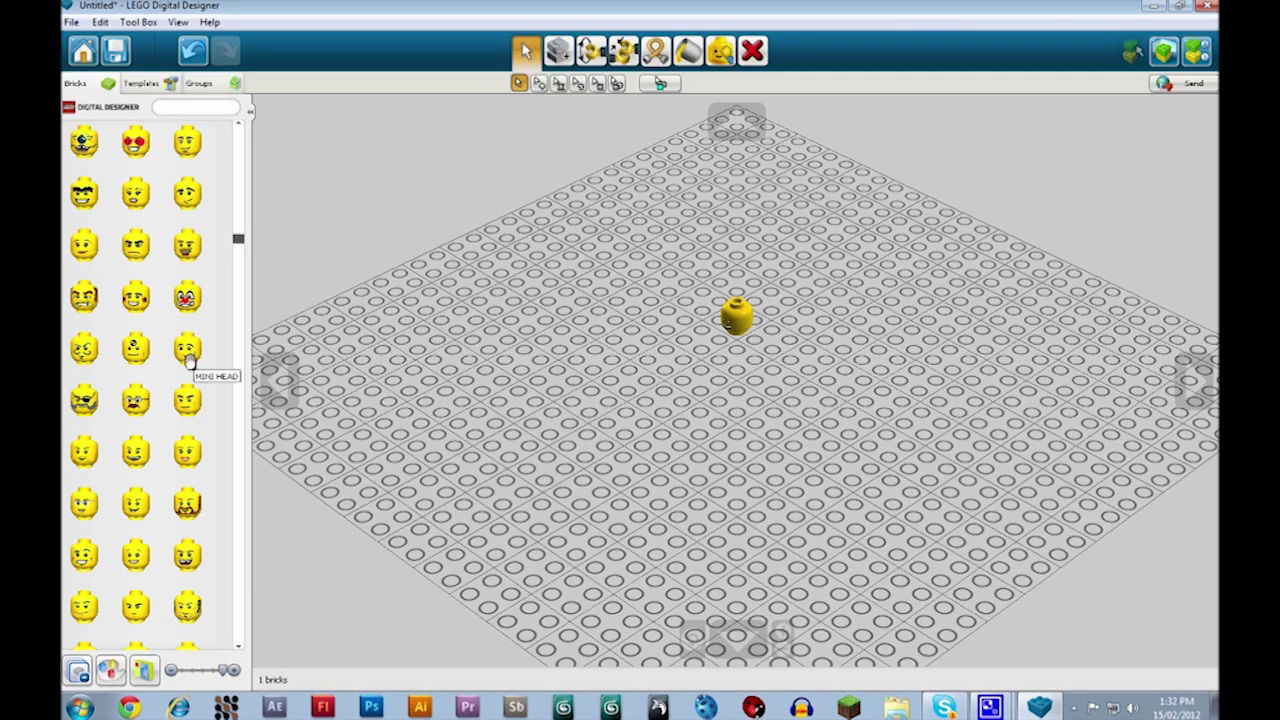
scroll(200, 400, down, 5)
scroll(213, 470, down, 7)
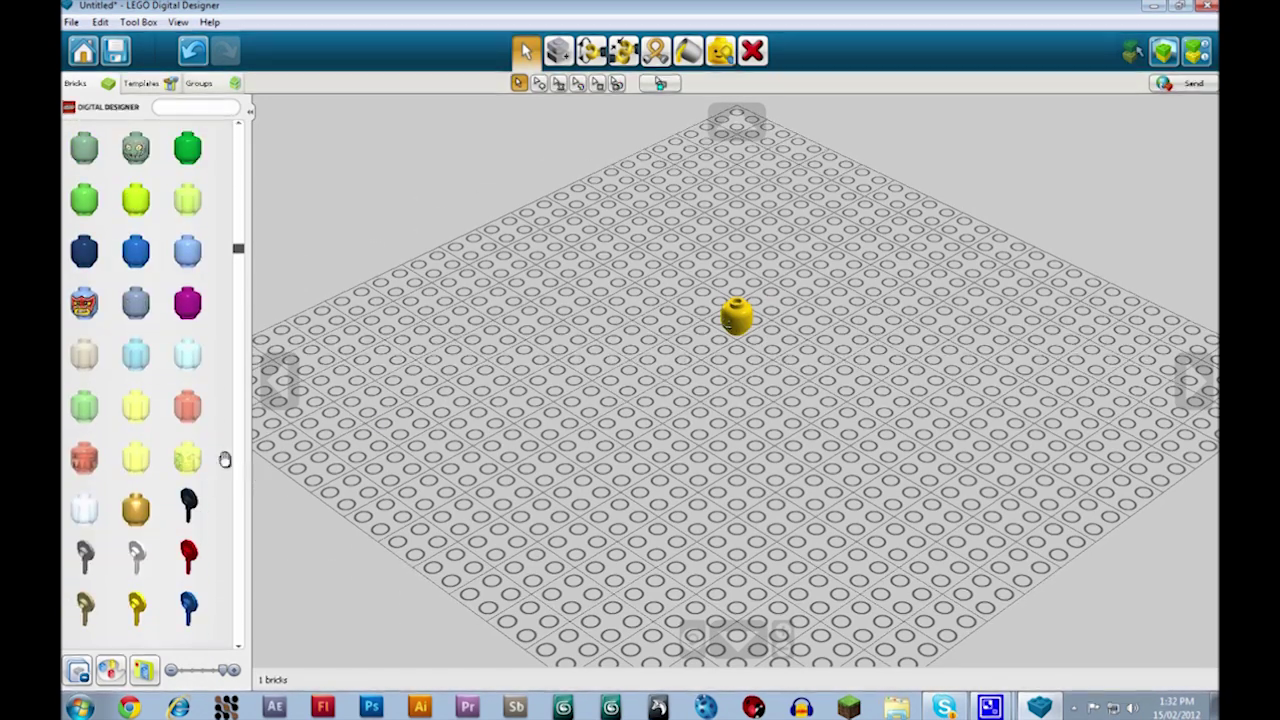
click(735, 314)
key(Delete)
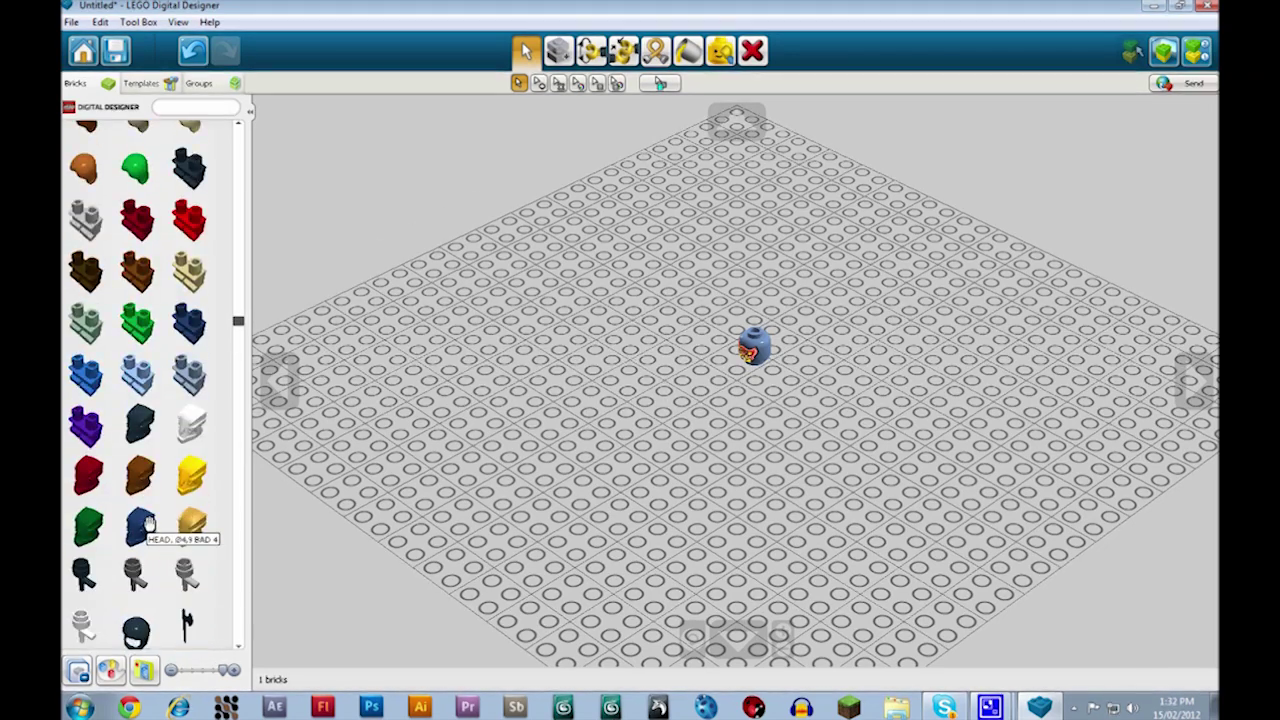
scroll(155, 513, down, 5)
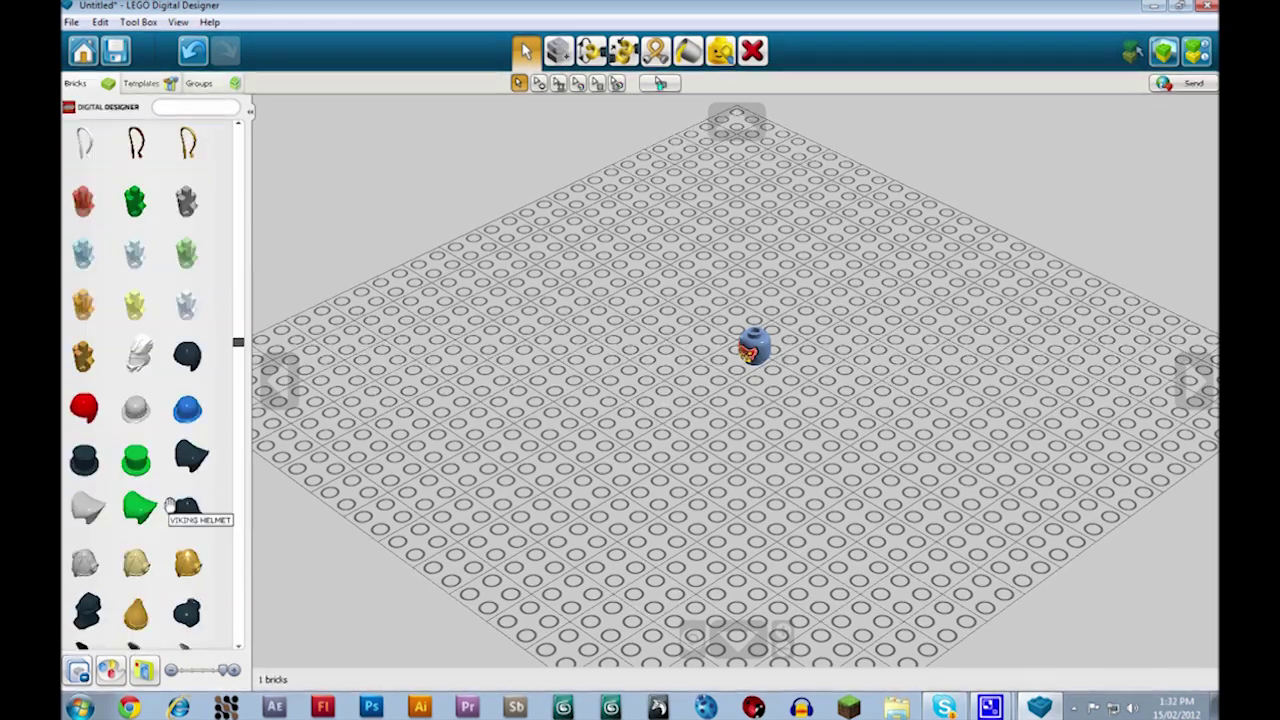
scroll(190, 470, down, 7)
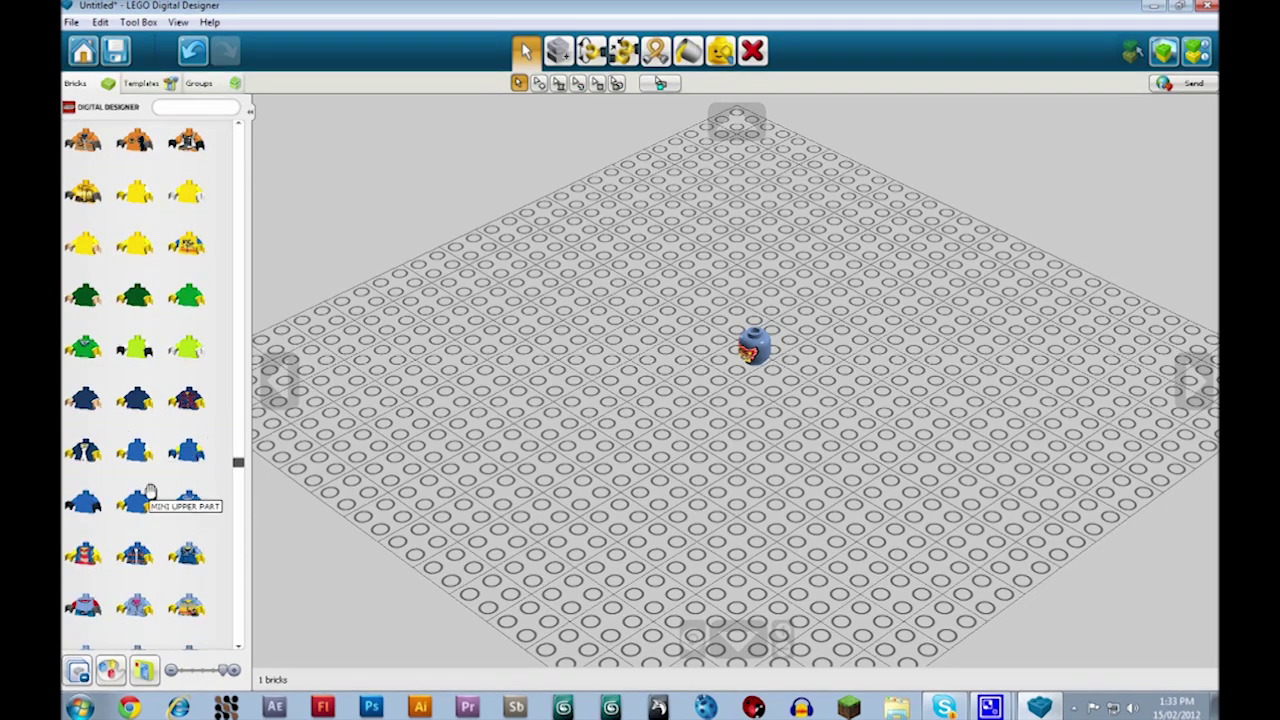
Try a blue torso under the visored head, then undo back to just the head
click(187, 453)
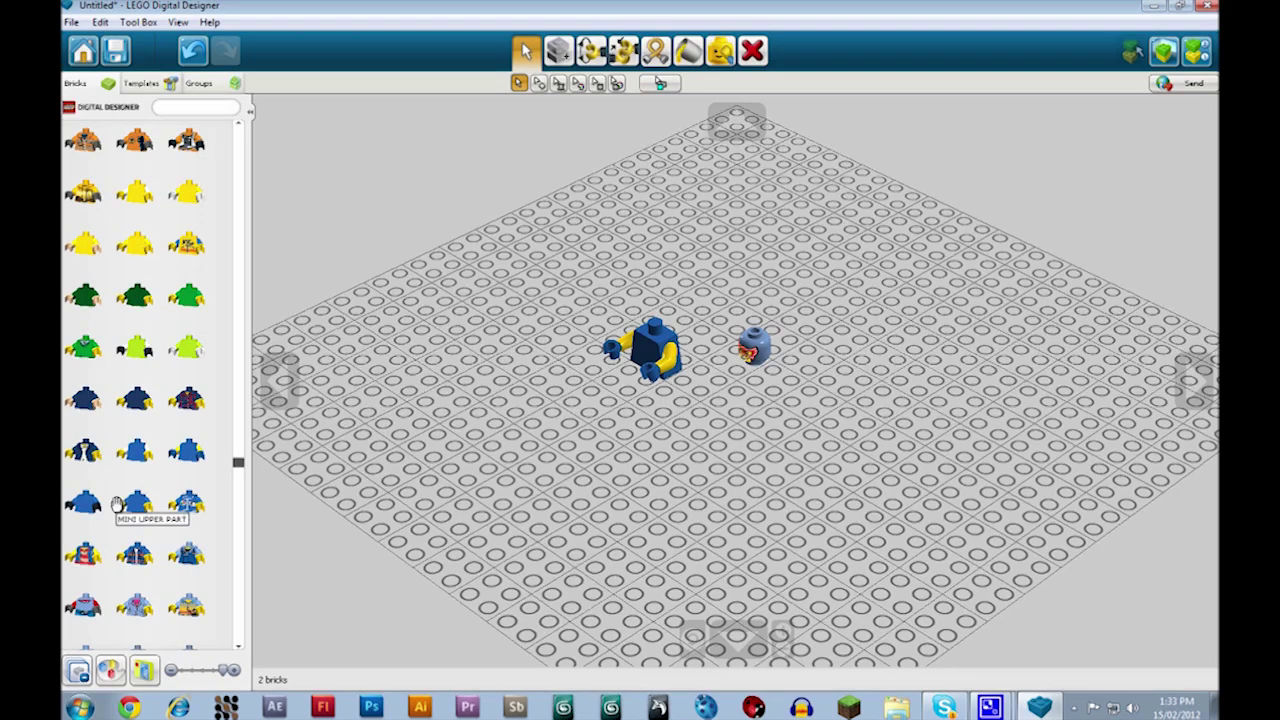
click(86, 503)
click(752, 400)
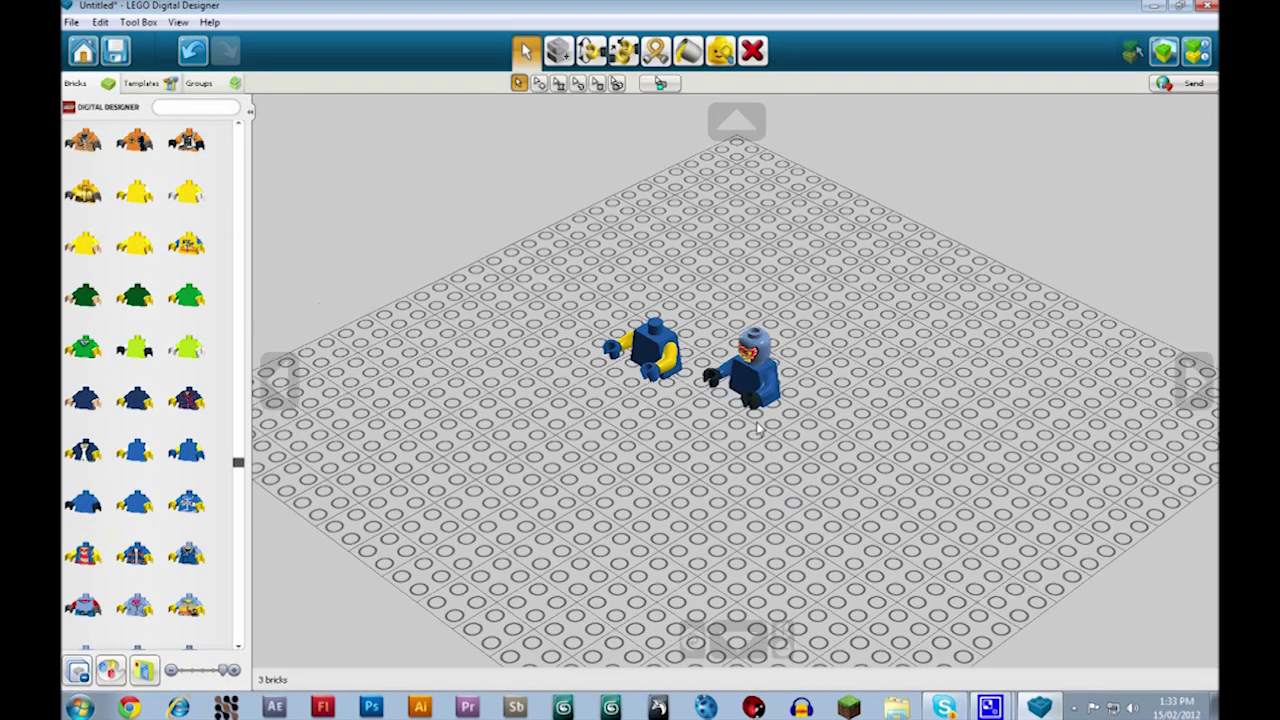
key(ctrl+z)
click(755, 352)
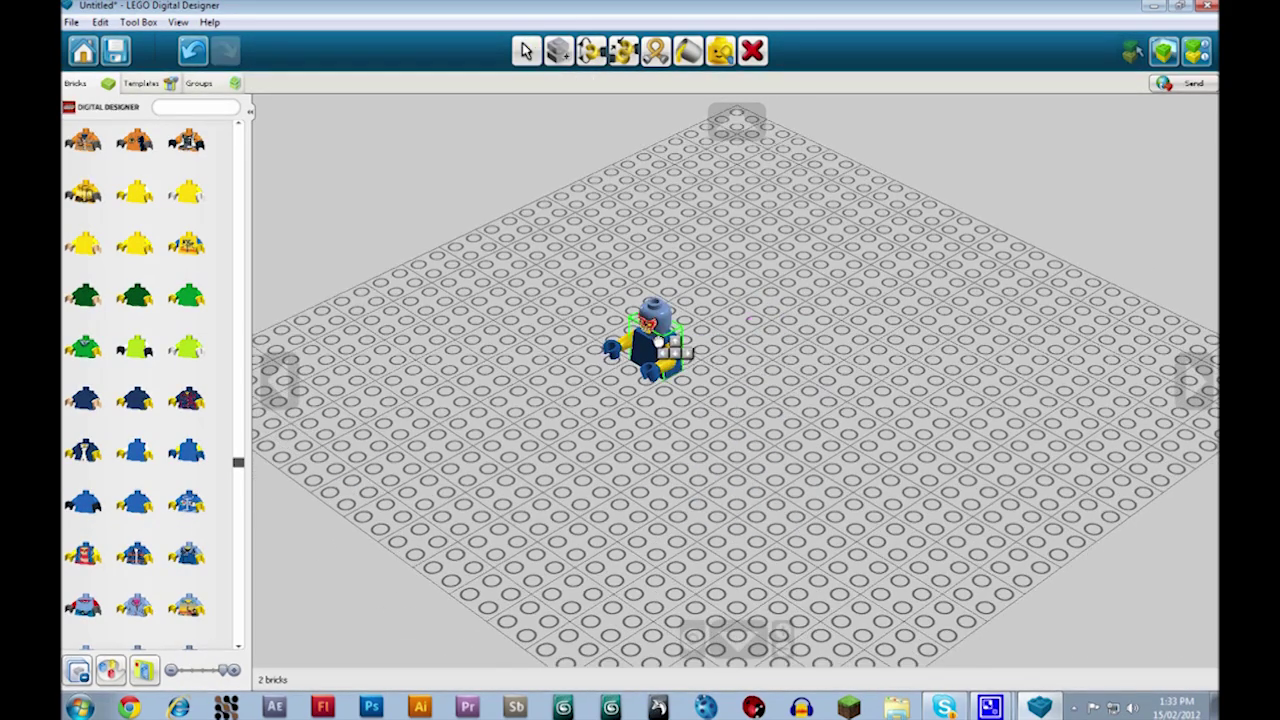
key(ctrl+z)
key(ctrl+z)
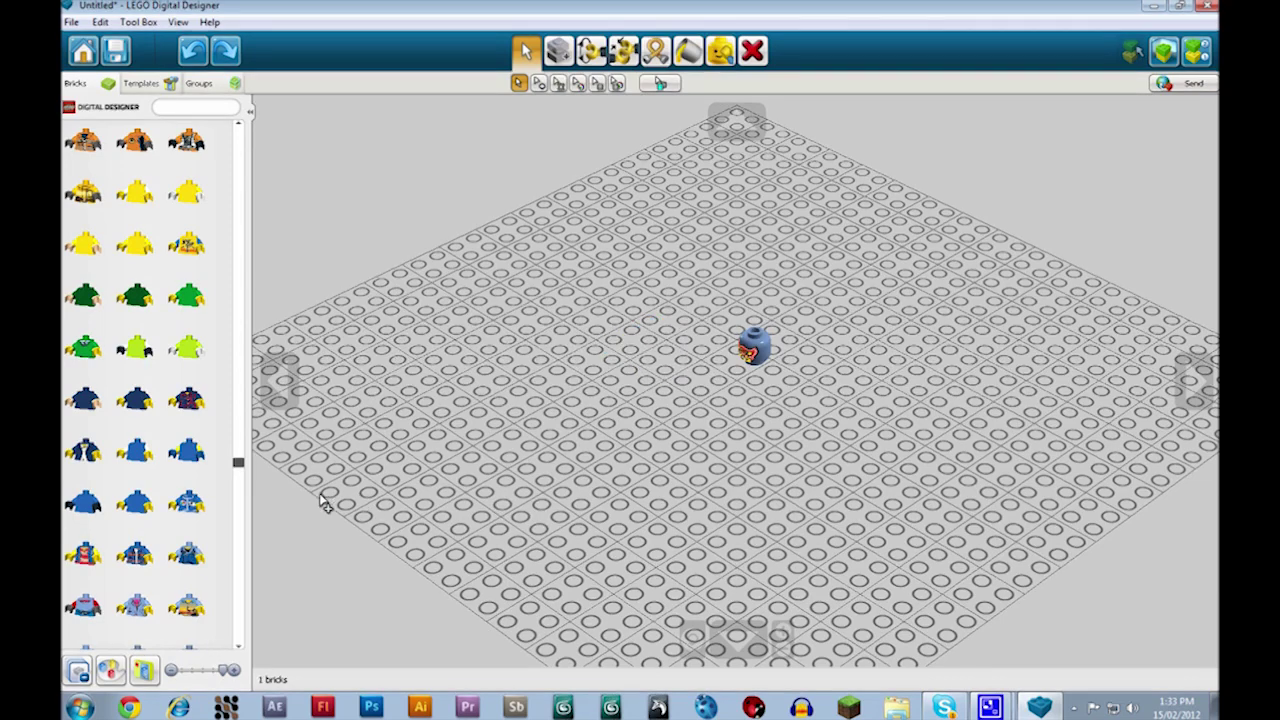
Attach the light-blue overalls torso and blue legs under the head, then rotate and tilt the view
click(190, 554)
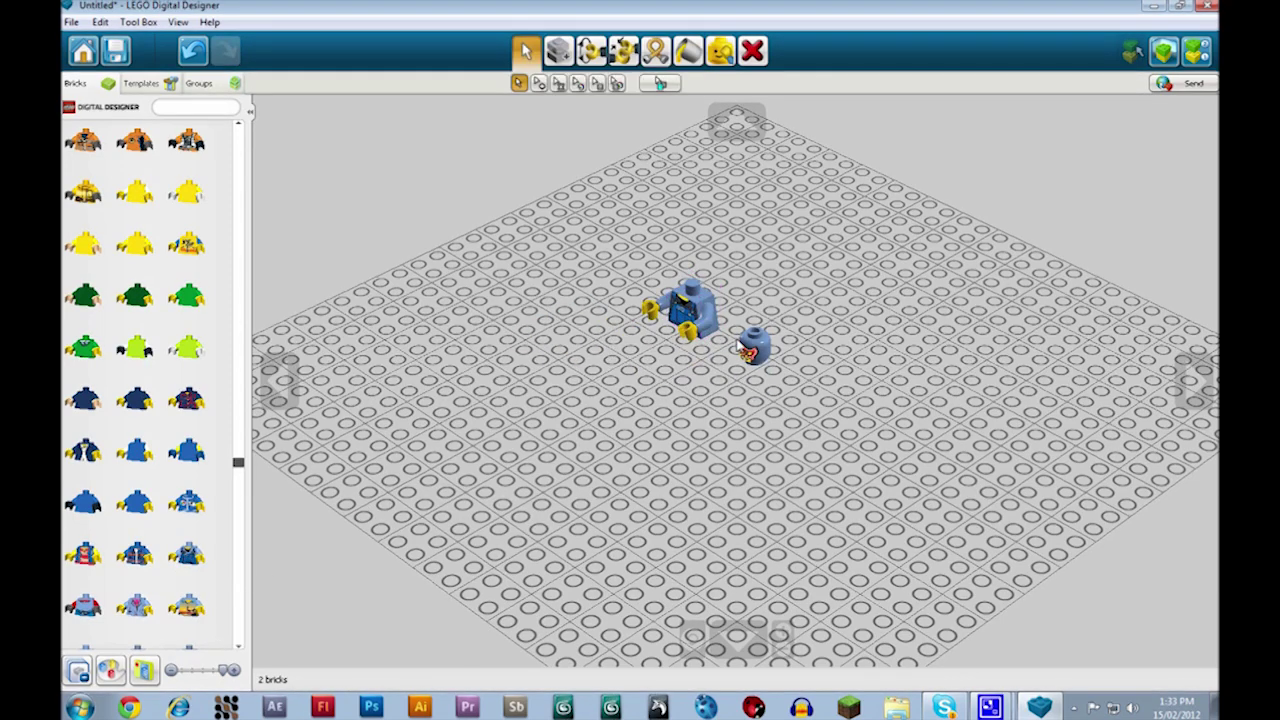
click(748, 346)
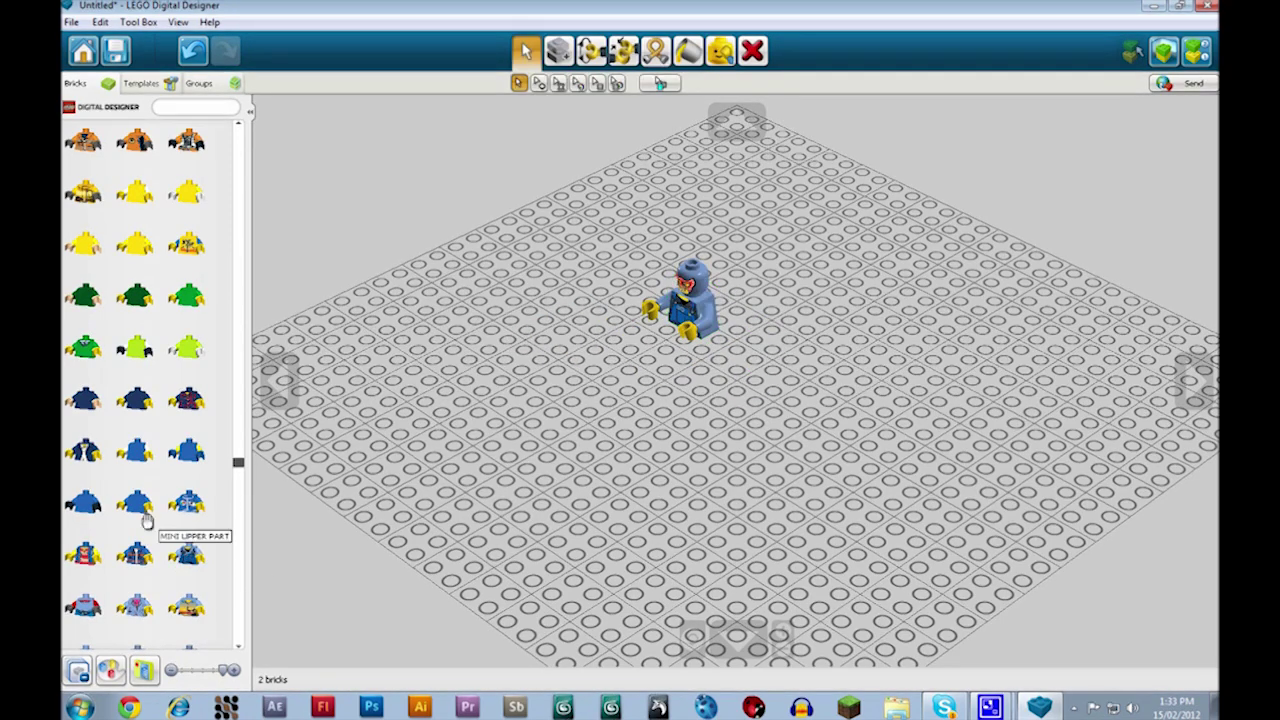
scroll(195, 507, down, 3)
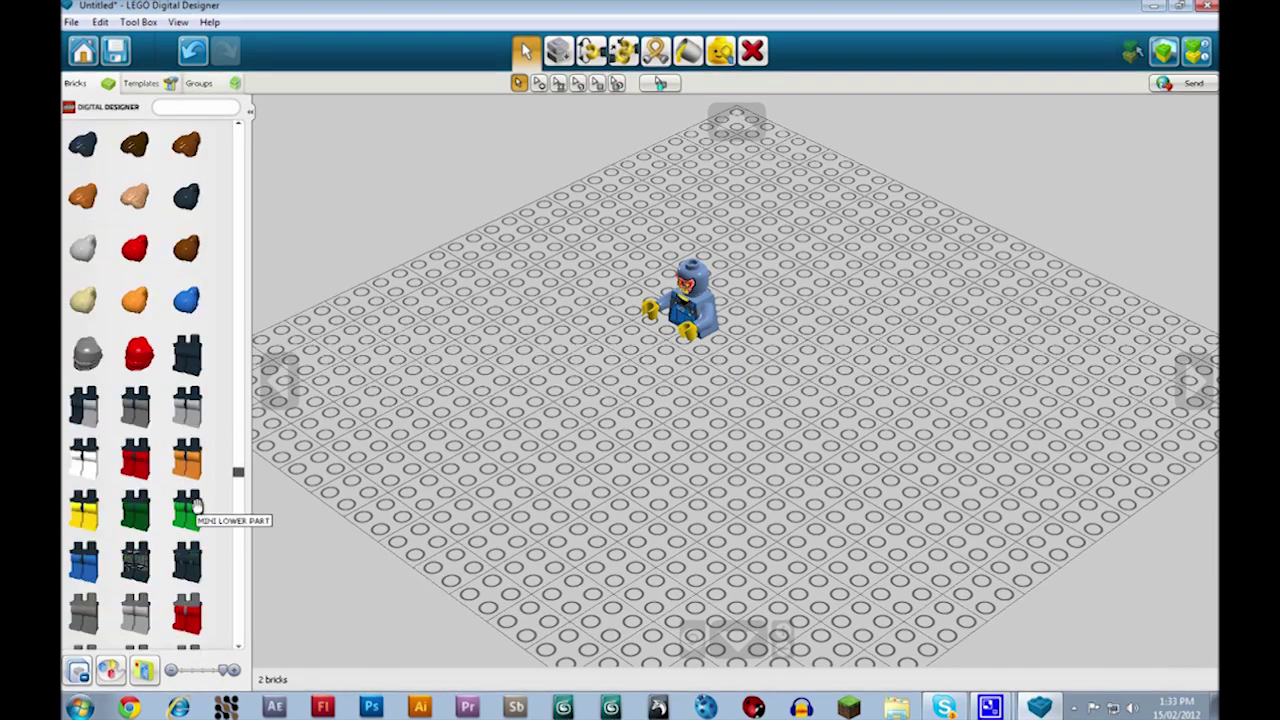
scroll(200, 506, down, 5)
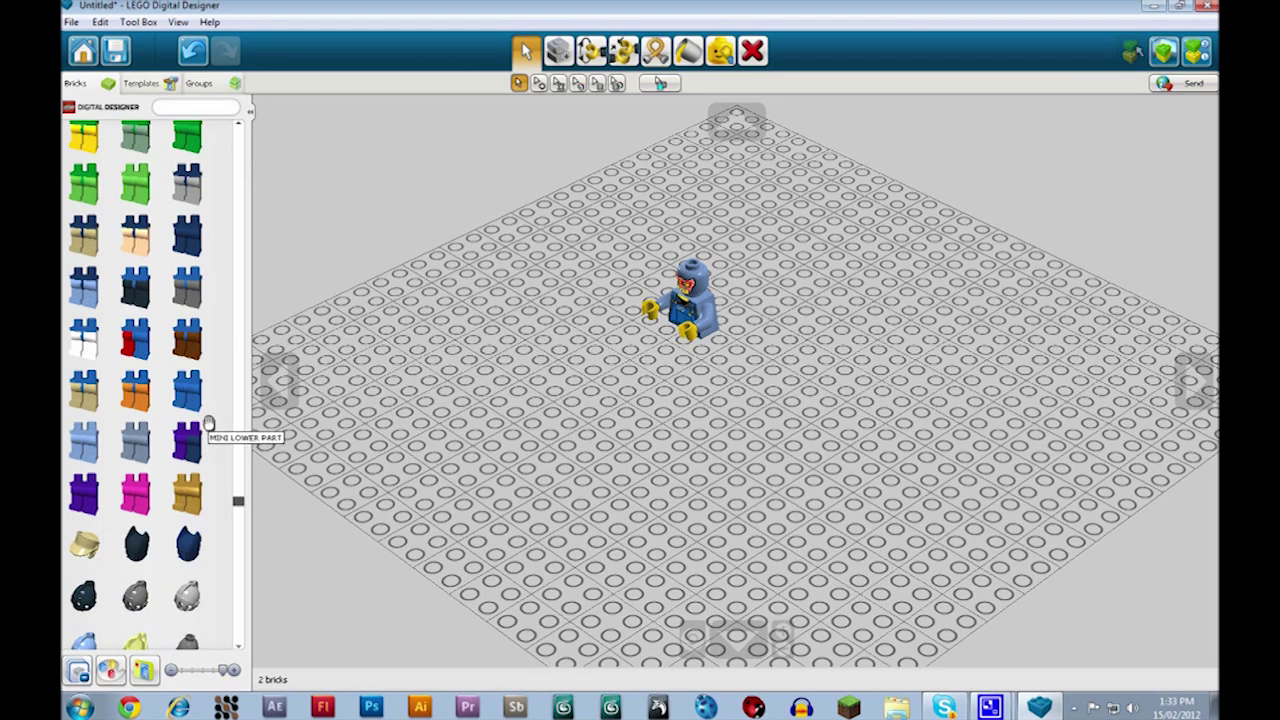
click(209, 423)
click(690, 364)
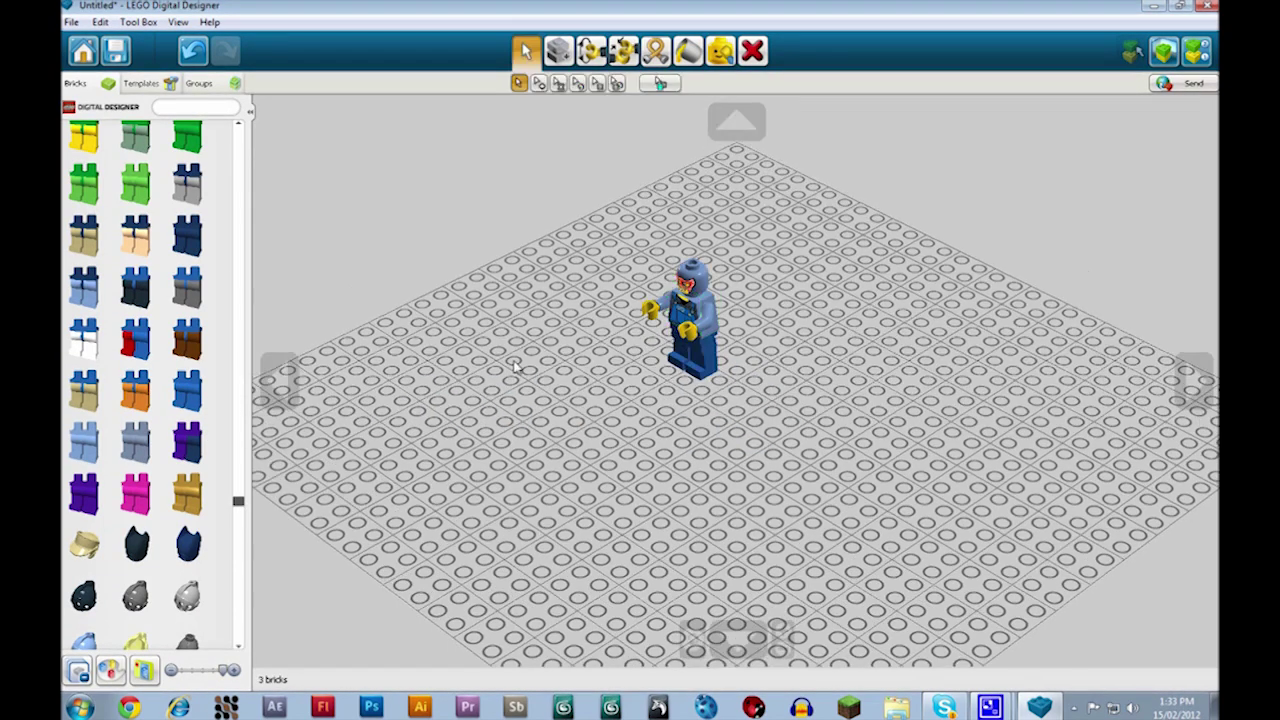
click(1138, 378)
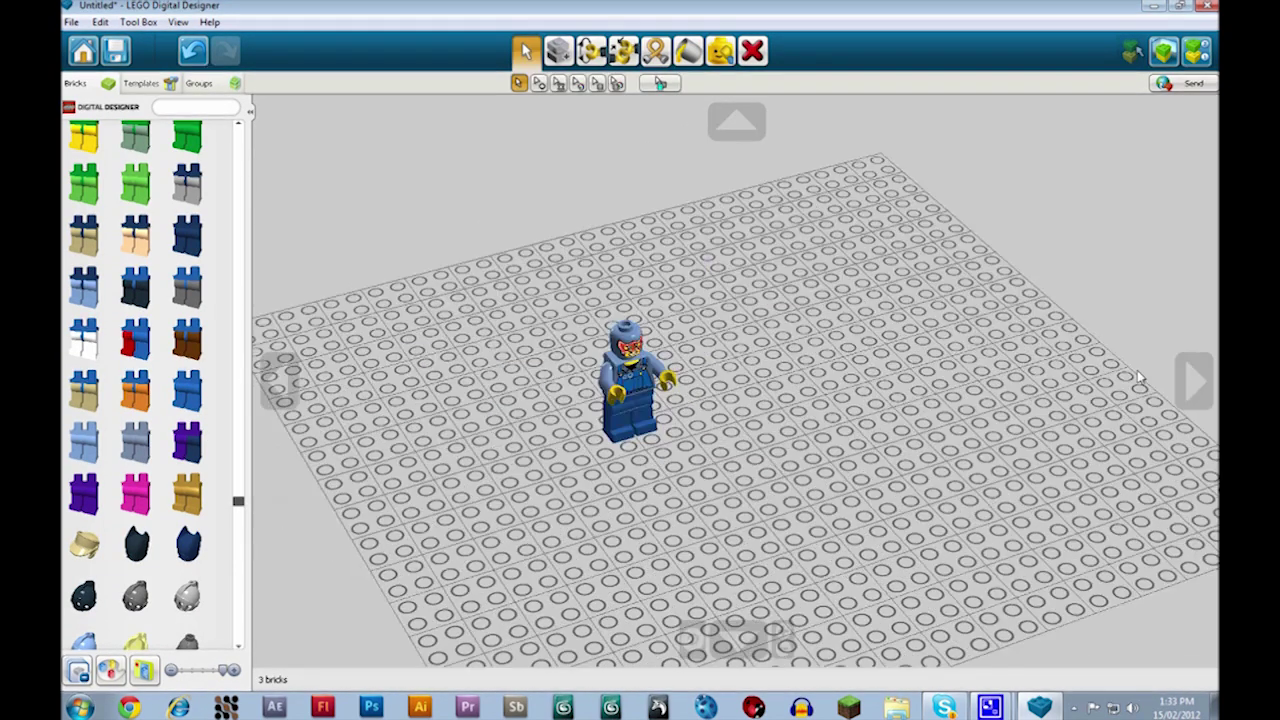
click(718, 122)
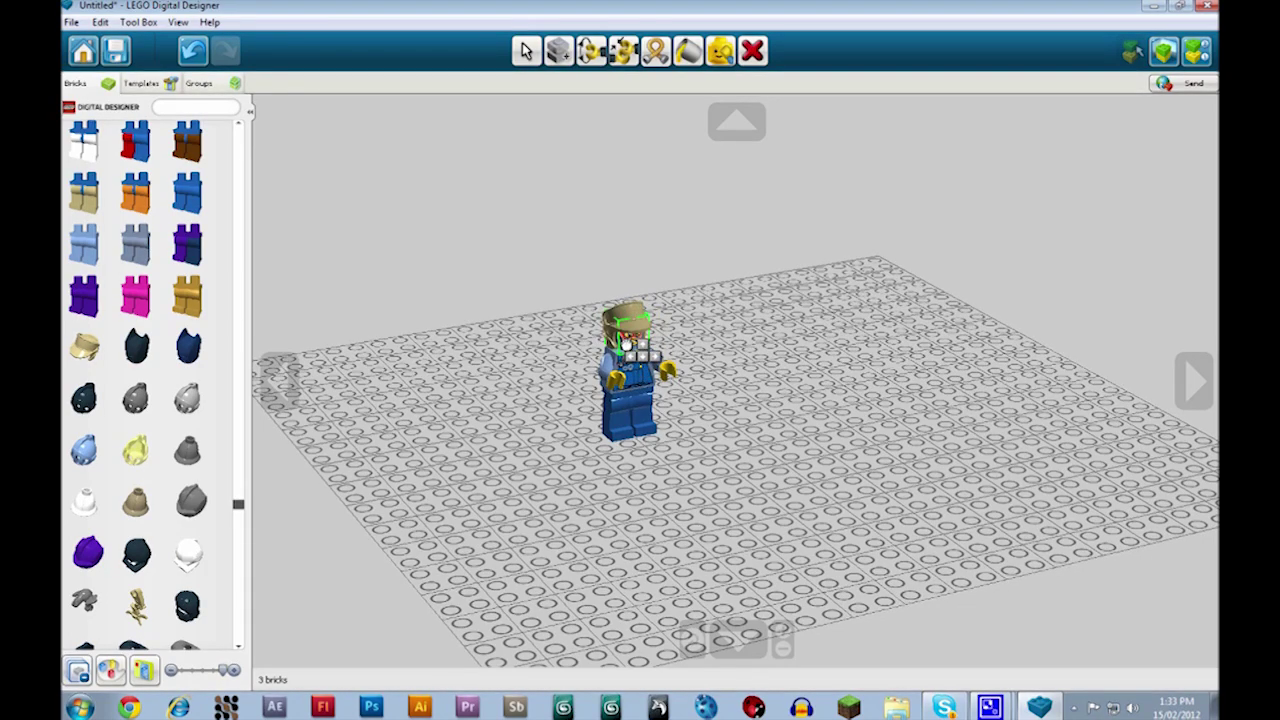
Pull the blue legs off the minifigure and delete them
scroll(560, 367, up, 5)
scroll(467, 313, down, 2)
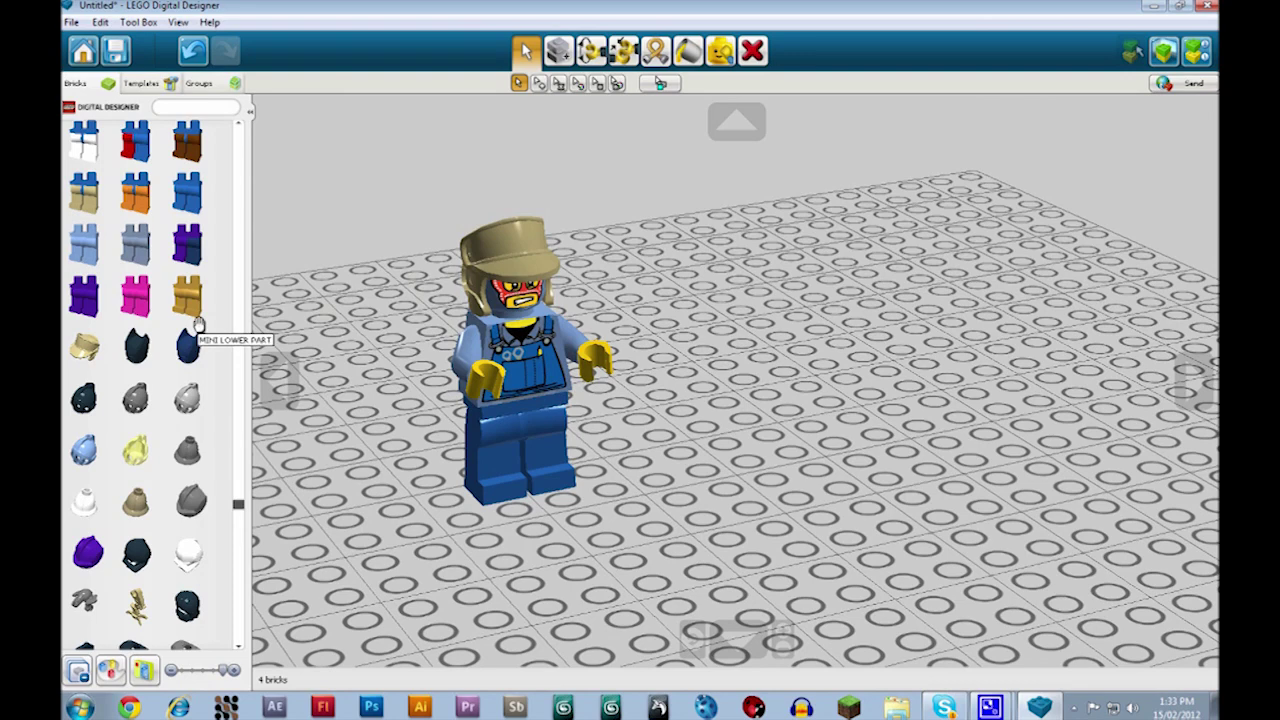
drag(553, 462, 520, 425)
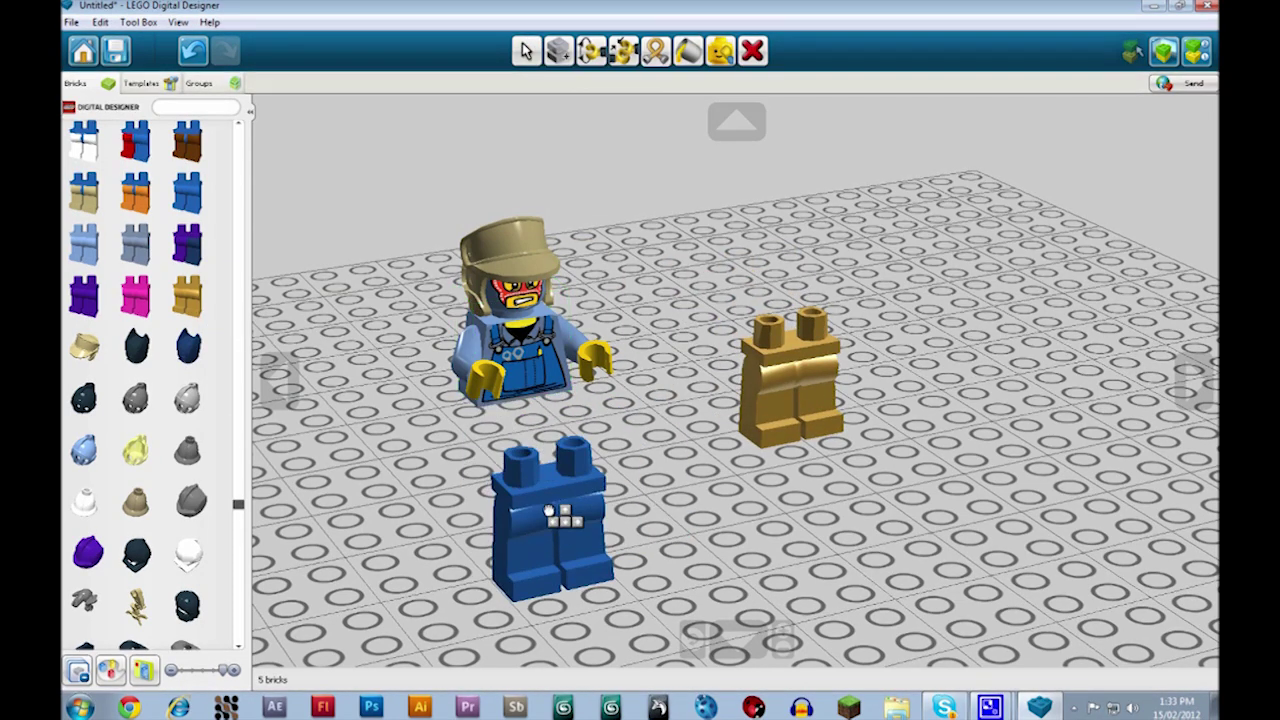
click(549, 511)
key(Delete)
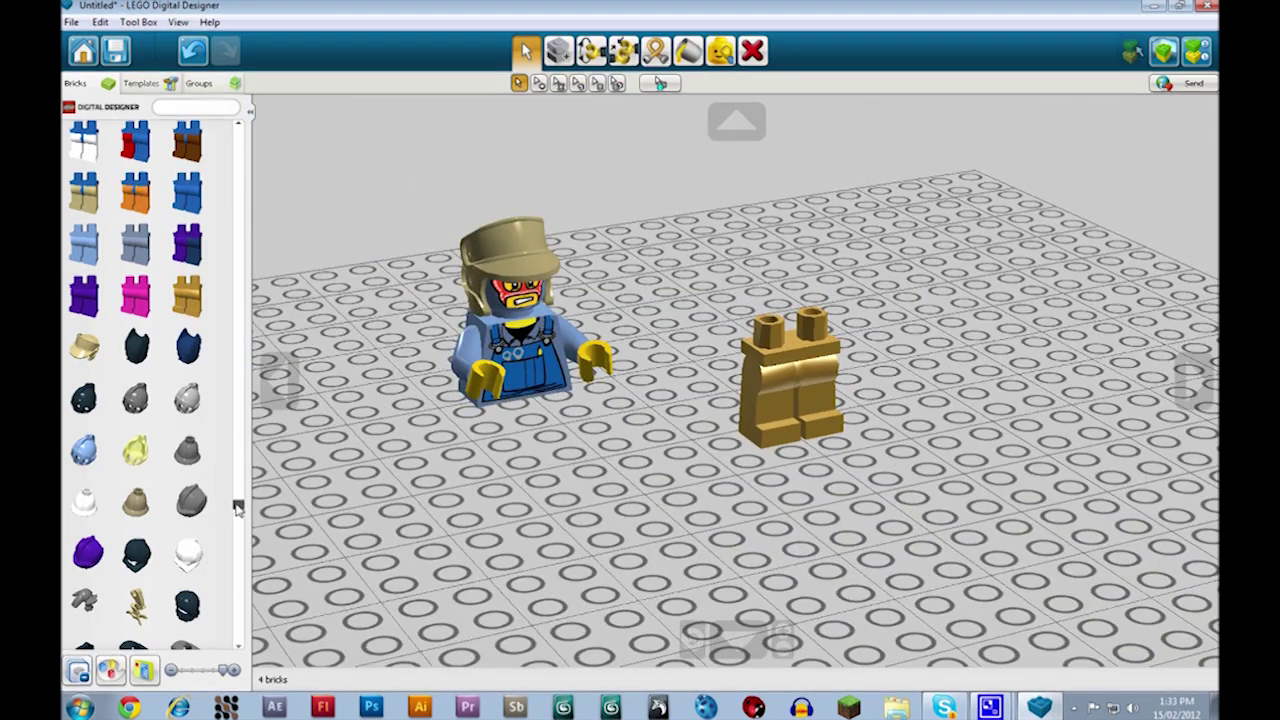
Pick up the tan jacket torso from the minifig torsos for the gold legs
scroll(237, 508, up, 10)
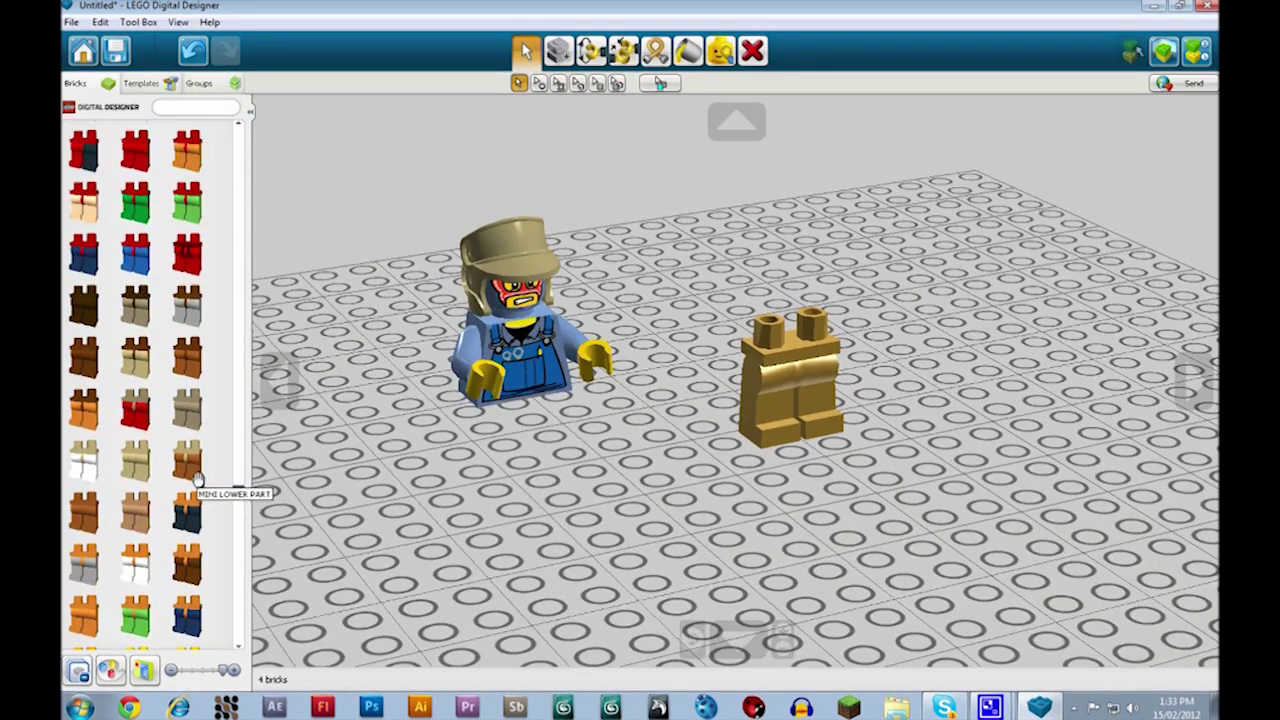
scroll(192, 460, up, 5)
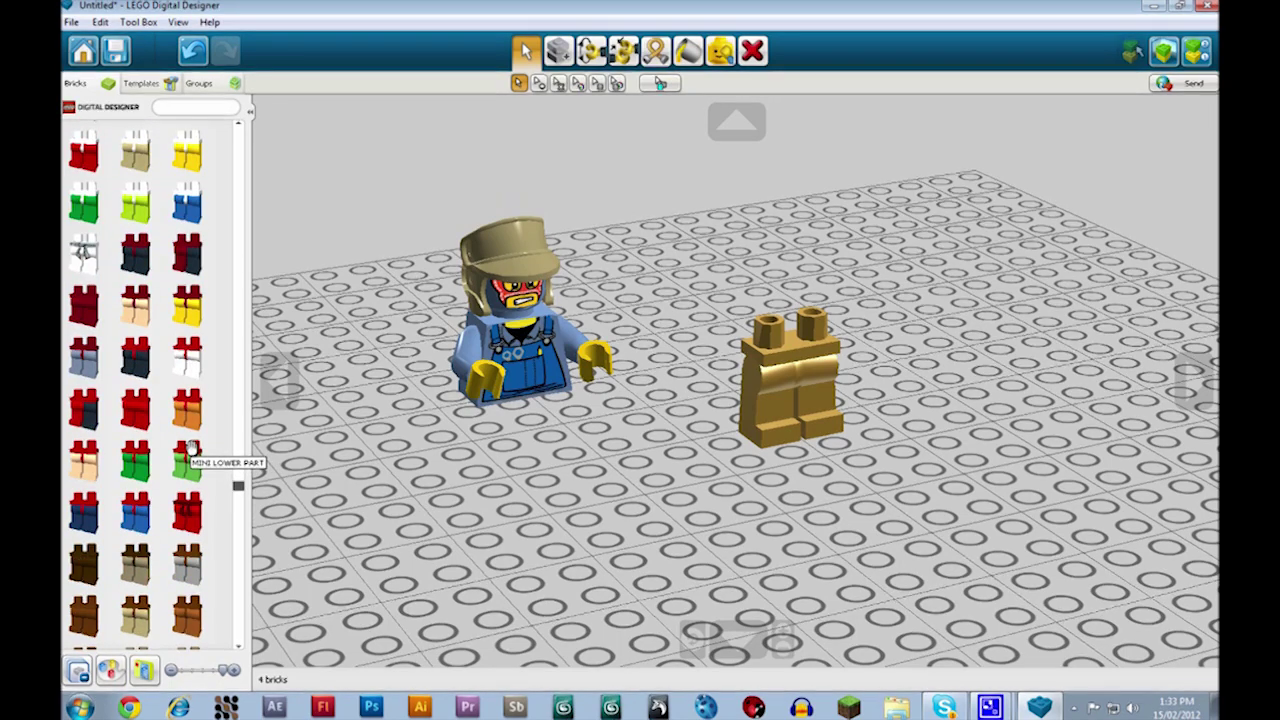
scroll(114, 386, up, 15)
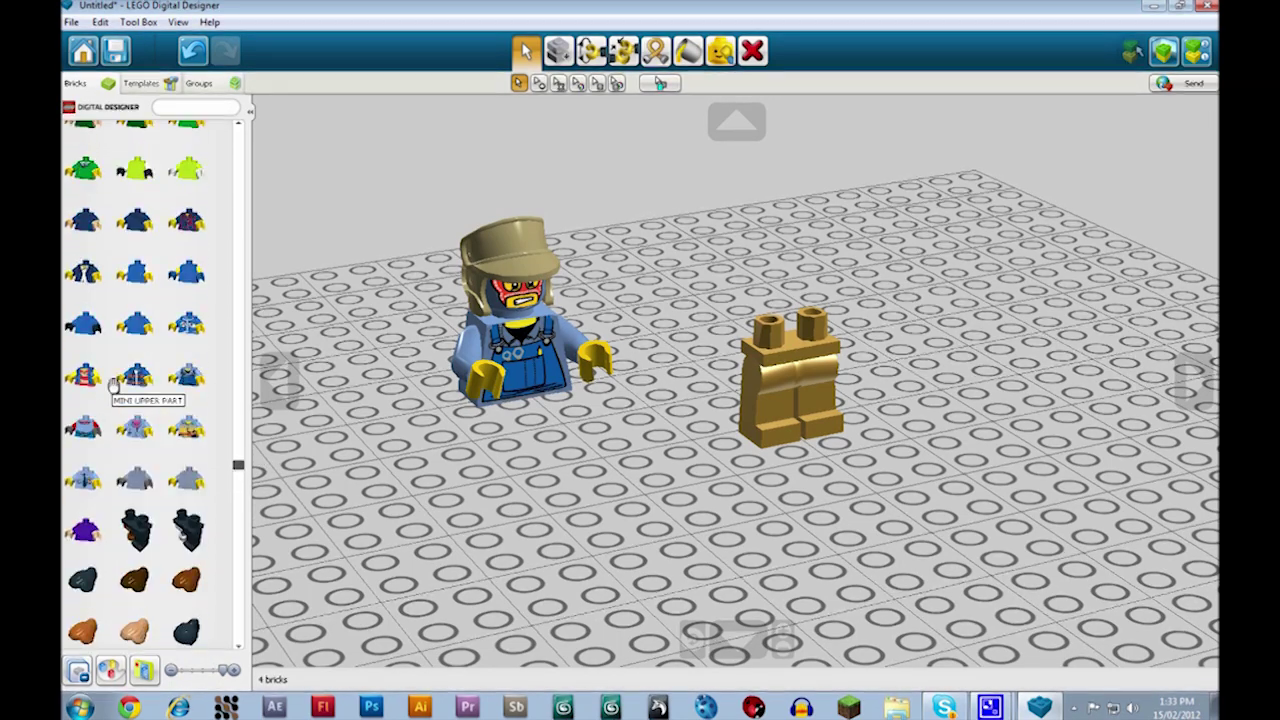
scroll(114, 386, up, 8)
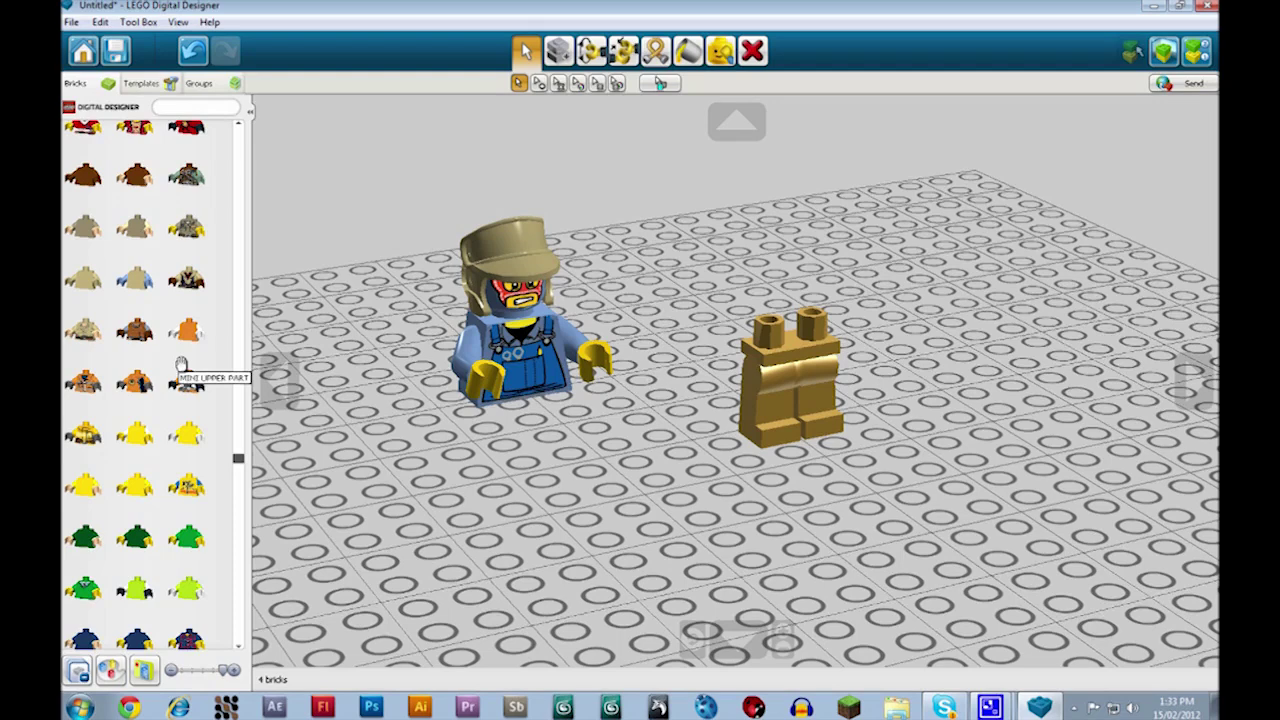
click(190, 275)
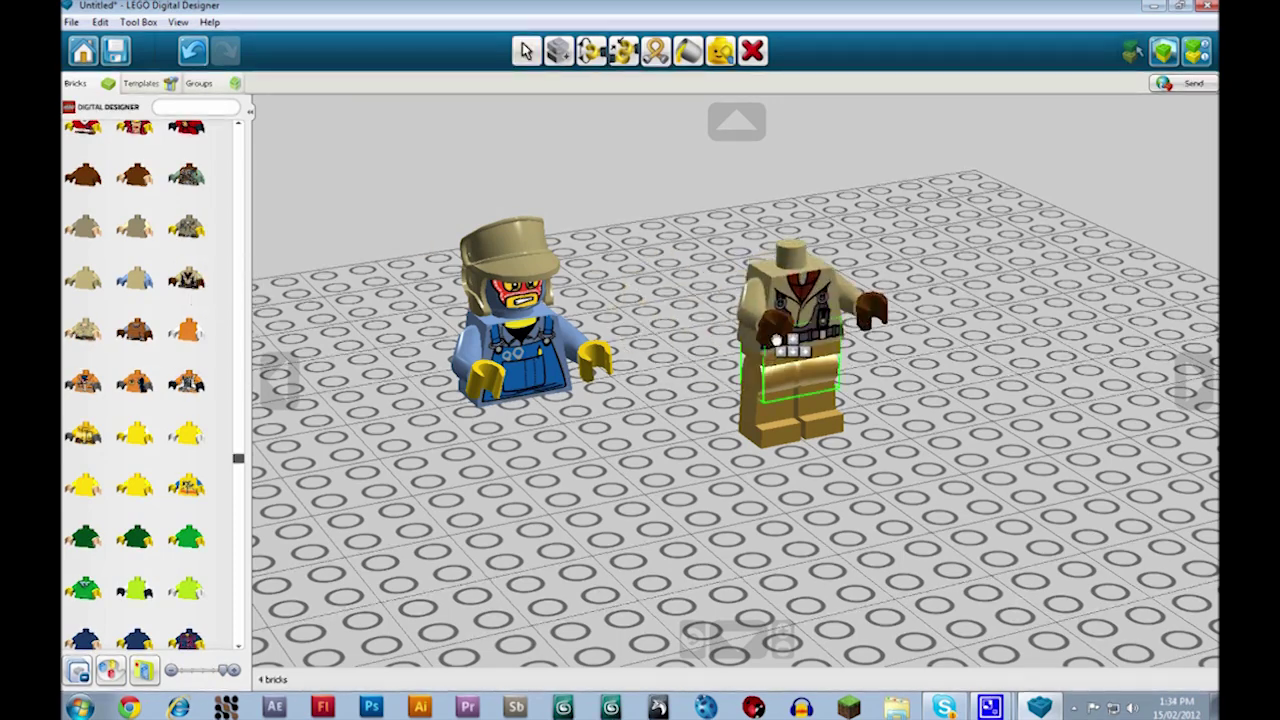
Zoom in and out to inspect the tan jacket torso on the gold legs
scroll(130, 337, up, 2)
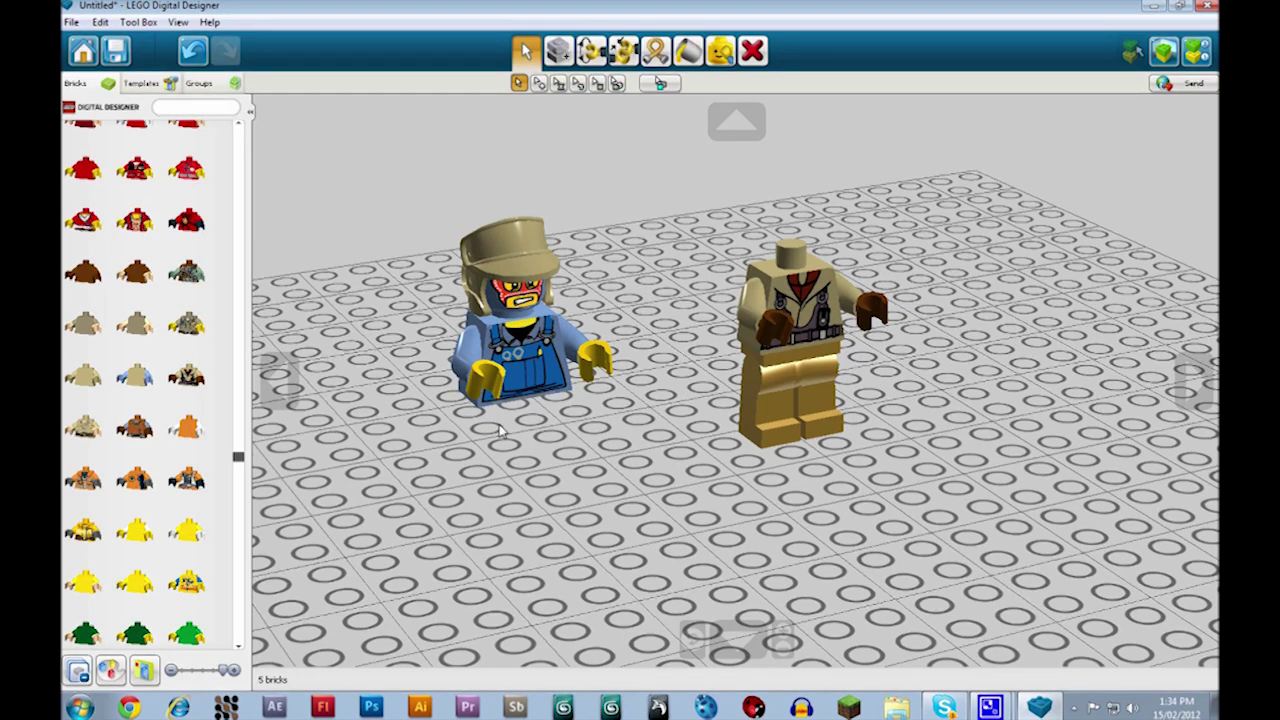
scroll(617, 203, up, 3)
scroll(817, 192, up, 5)
scroll(790, 190, down, 3)
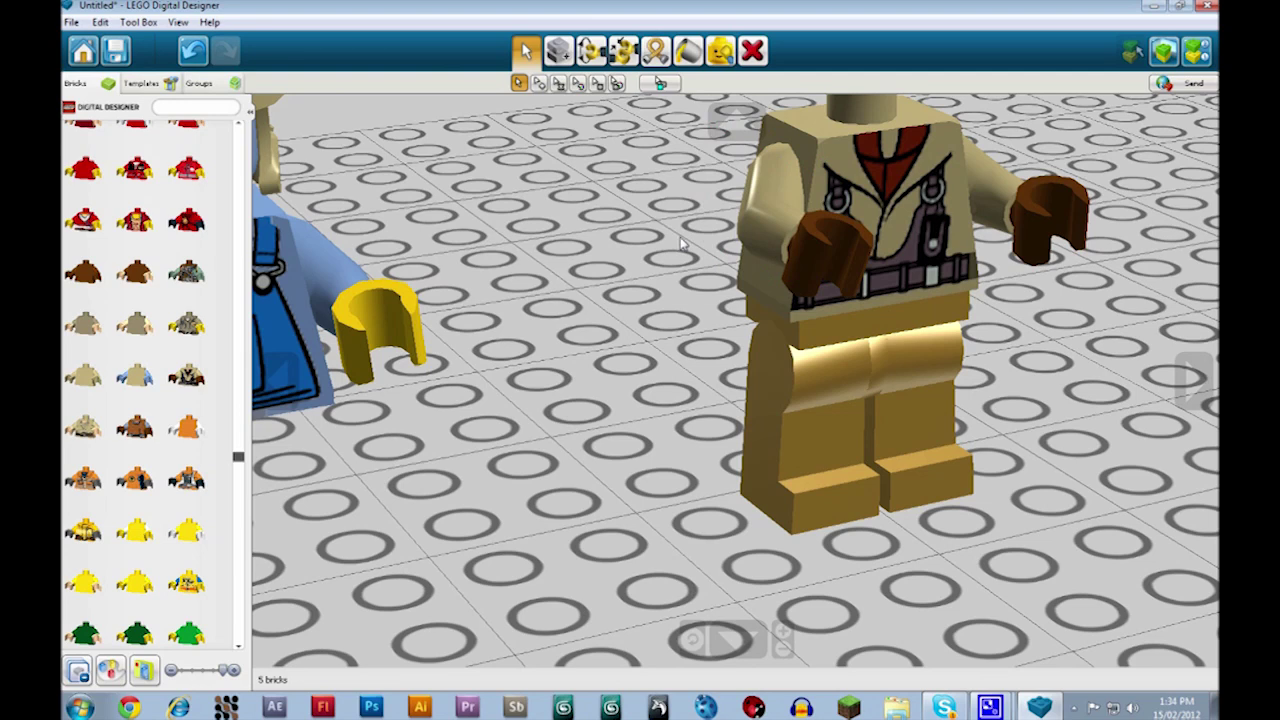
scroll(680, 237, down, 4)
scroll(175, 380, down, 6)
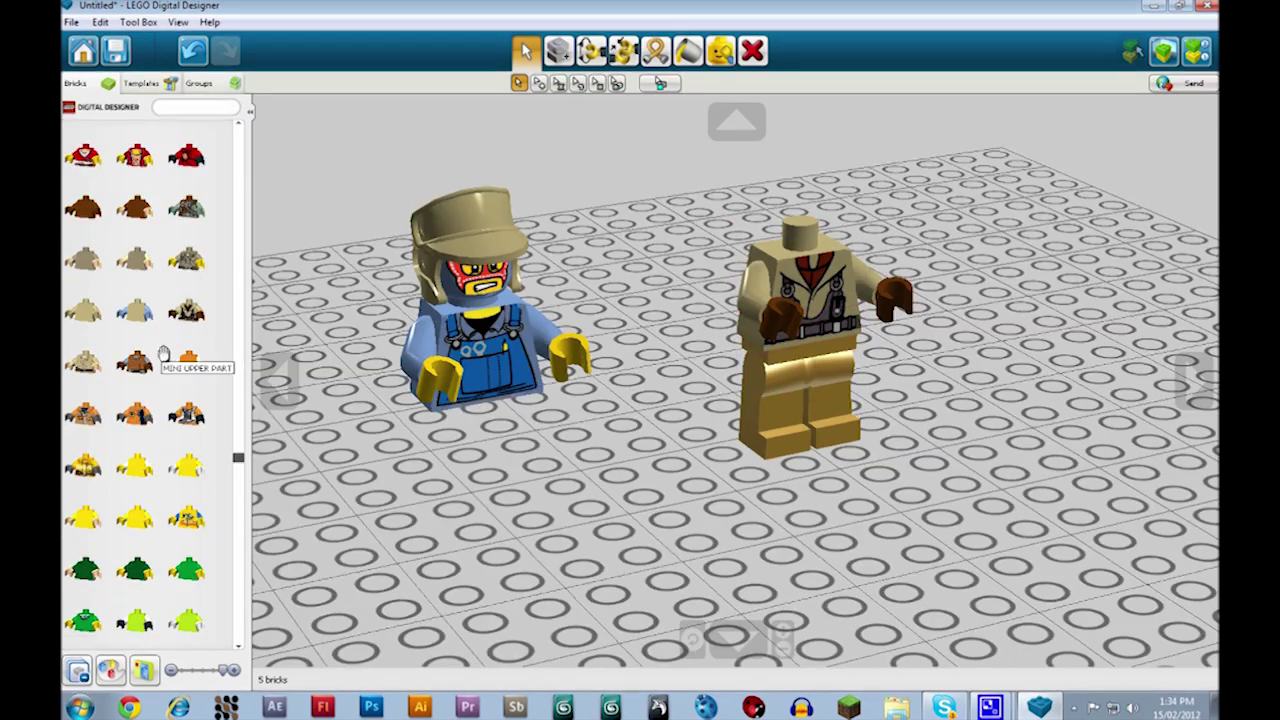
scroll(190, 405, down, 9)
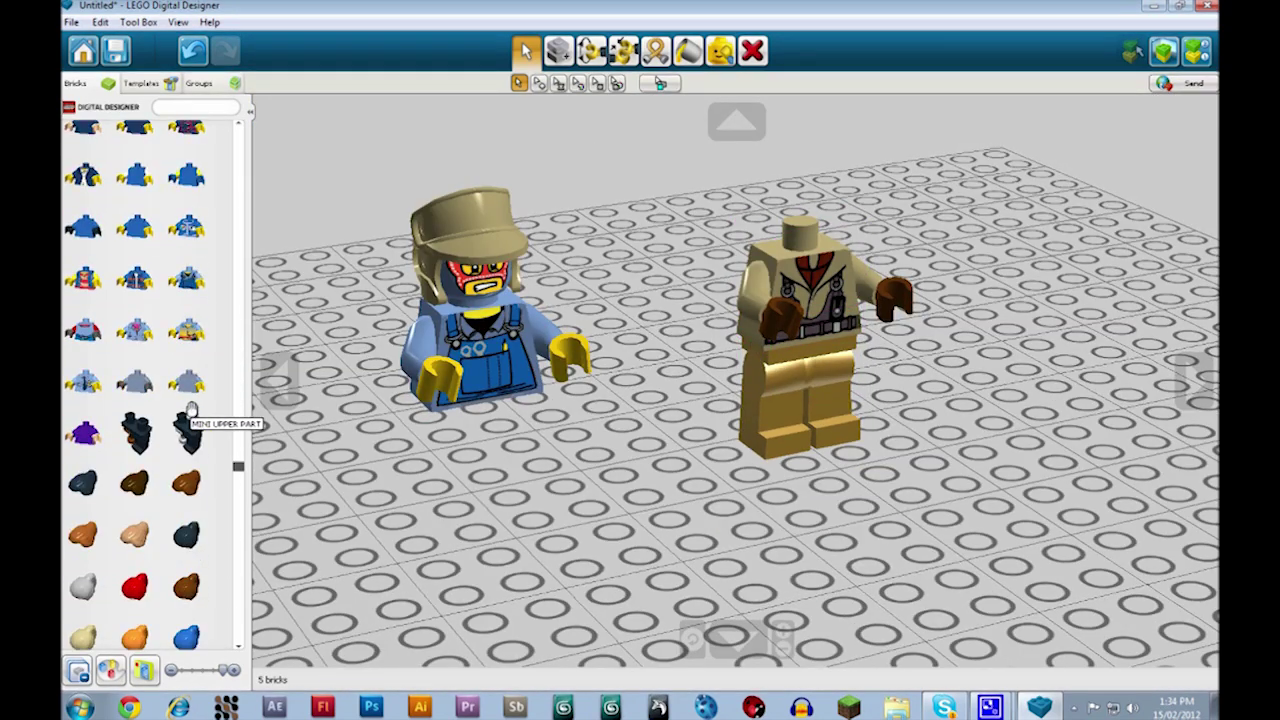
Swap the gold legs for tan minifig legs attached under the jacket torso
scroll(212, 415, down, 10)
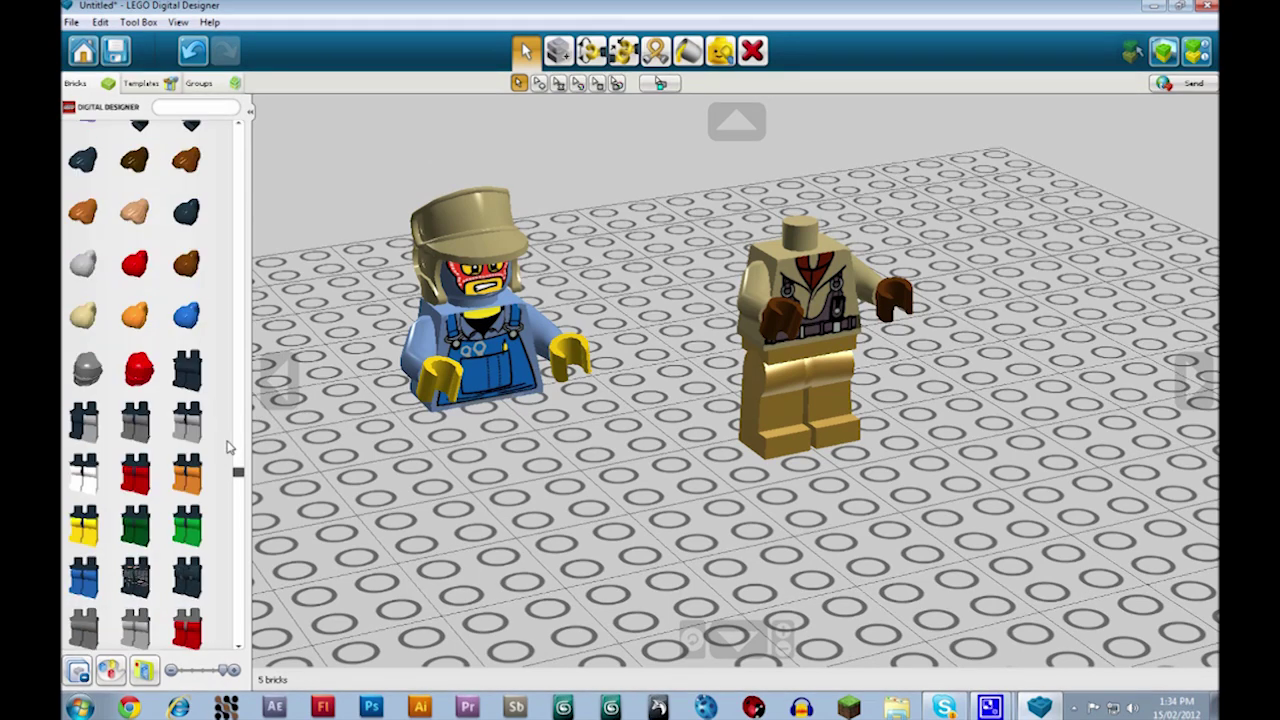
scroll(135, 300, down, 2)
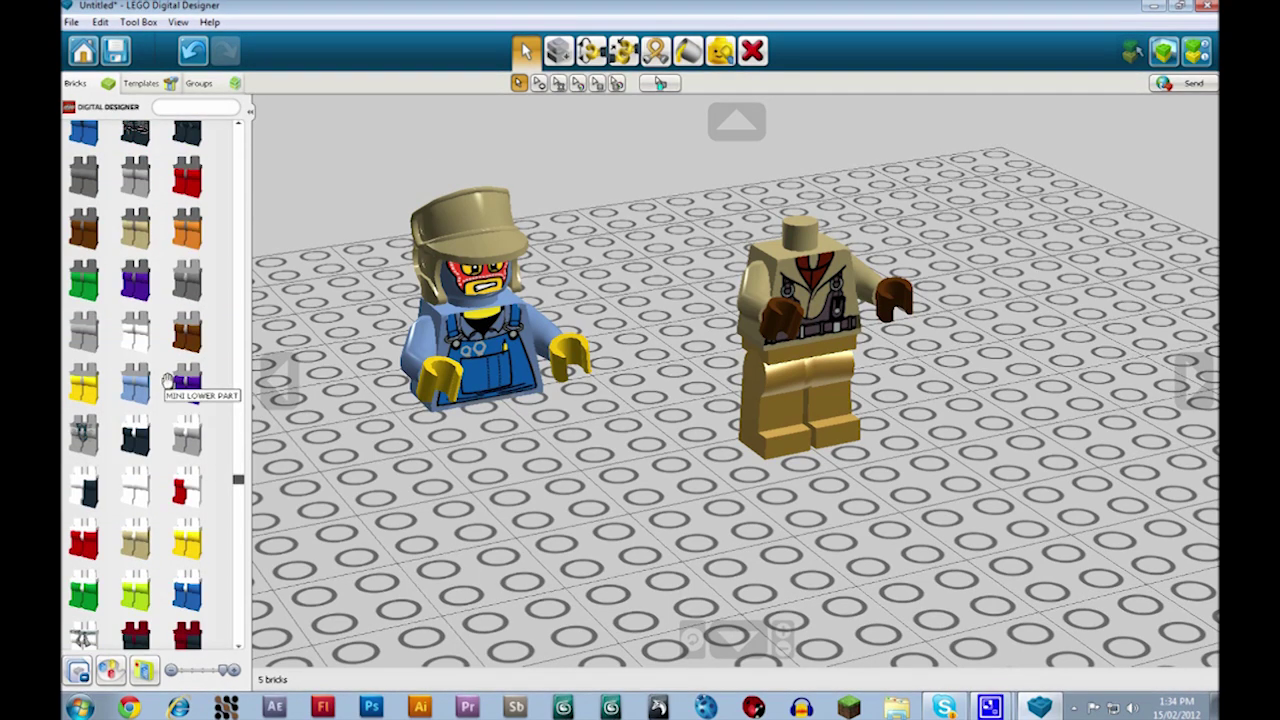
click(145, 210)
click(690, 465)
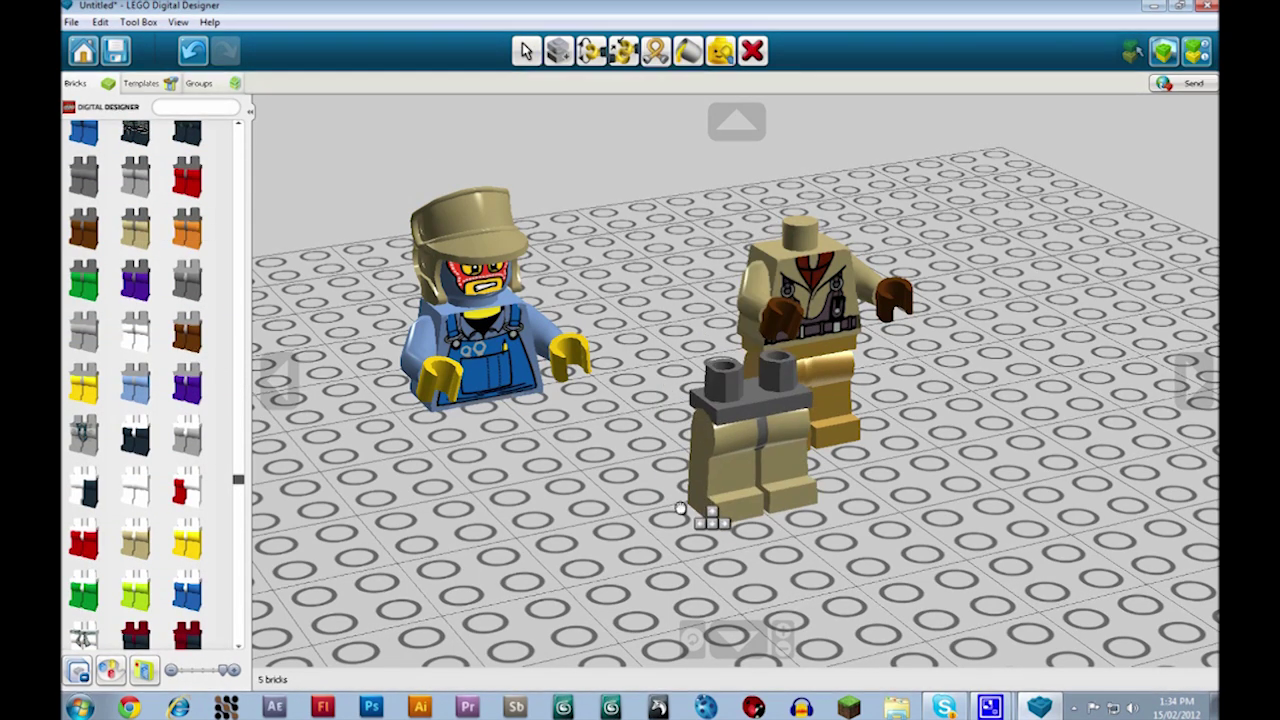
click(770, 440)
key(Delete)
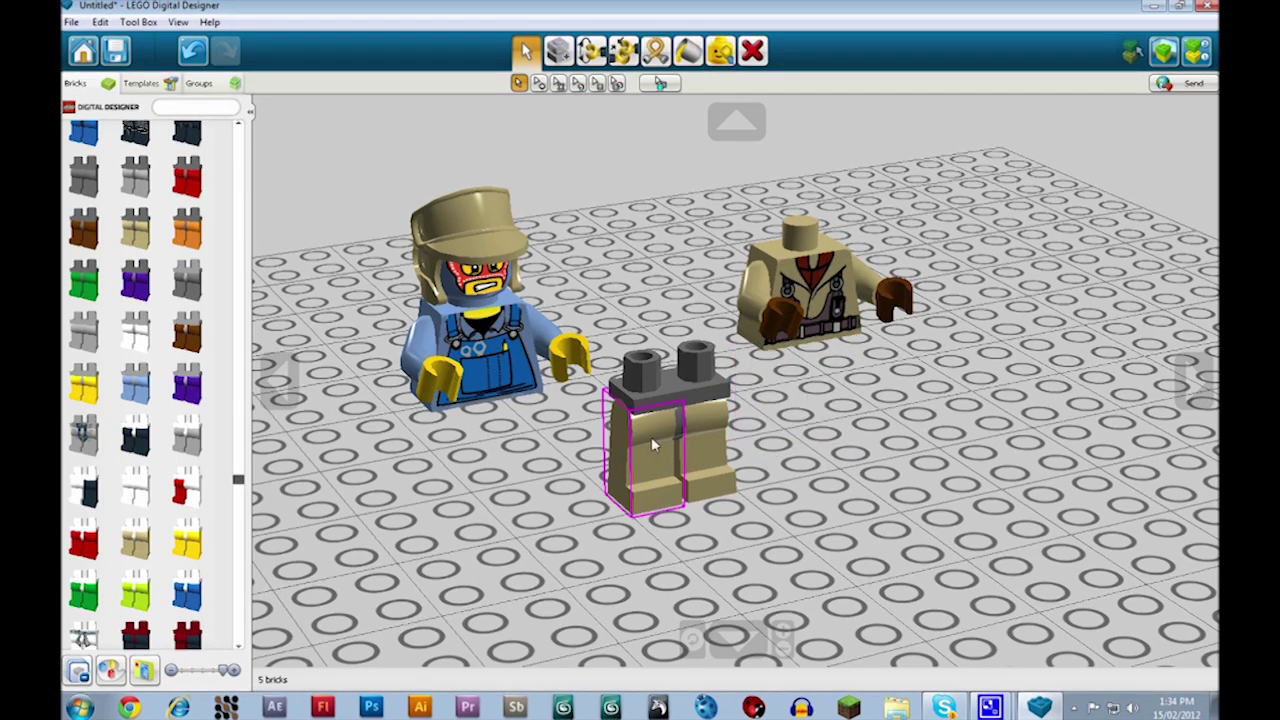
drag(660, 460, 798, 422)
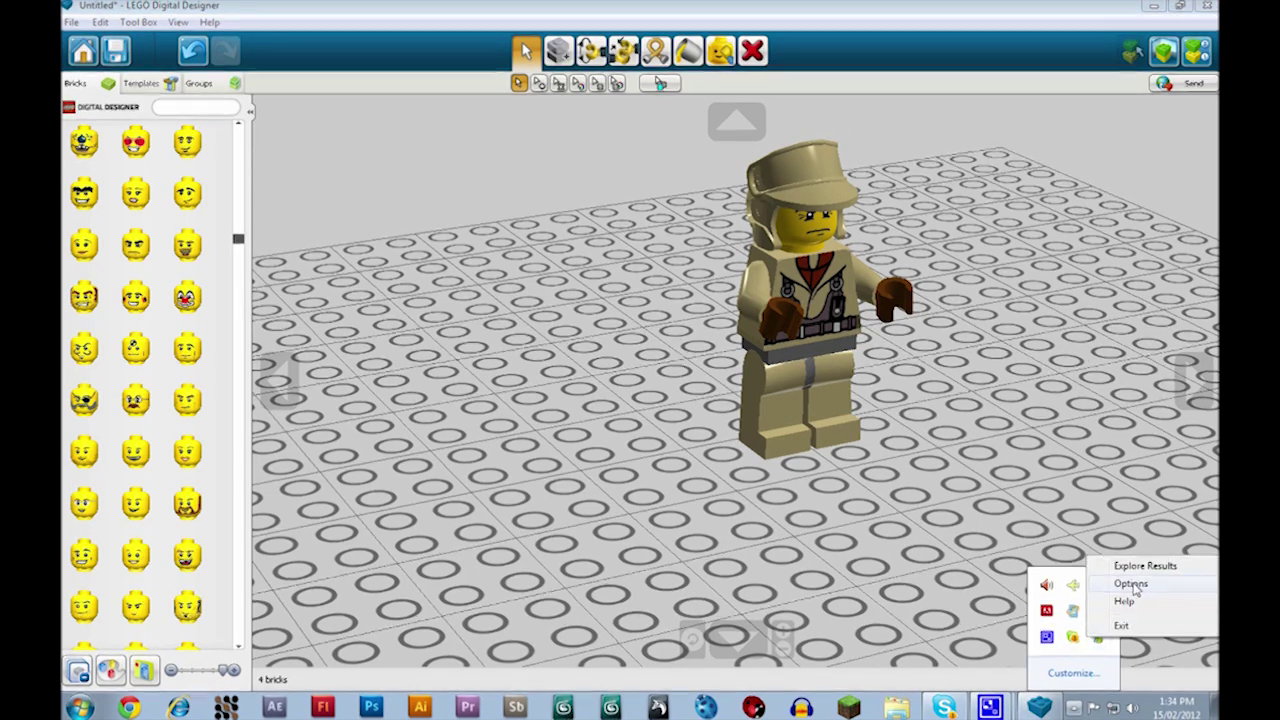
Turn on Capture of textures in 3DVIA Printscreen options, then reopen the options and cancel
drag(730, 91, 425, 172)
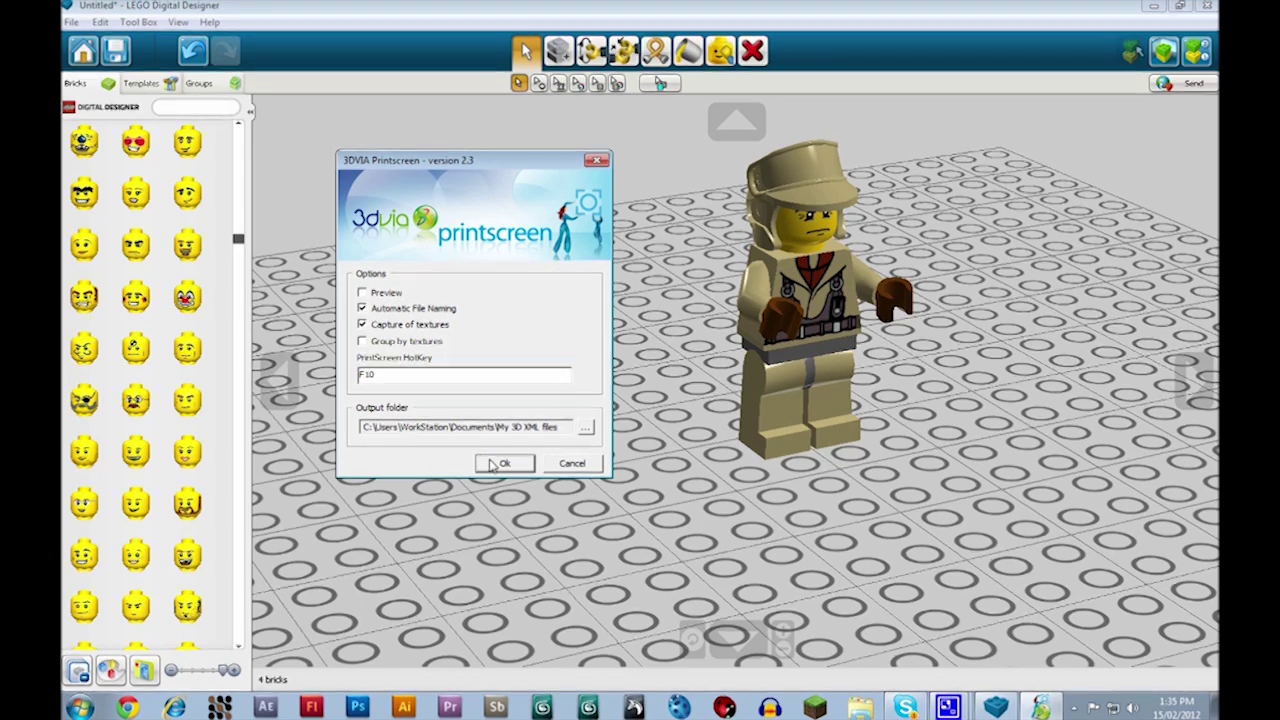
click(495, 464)
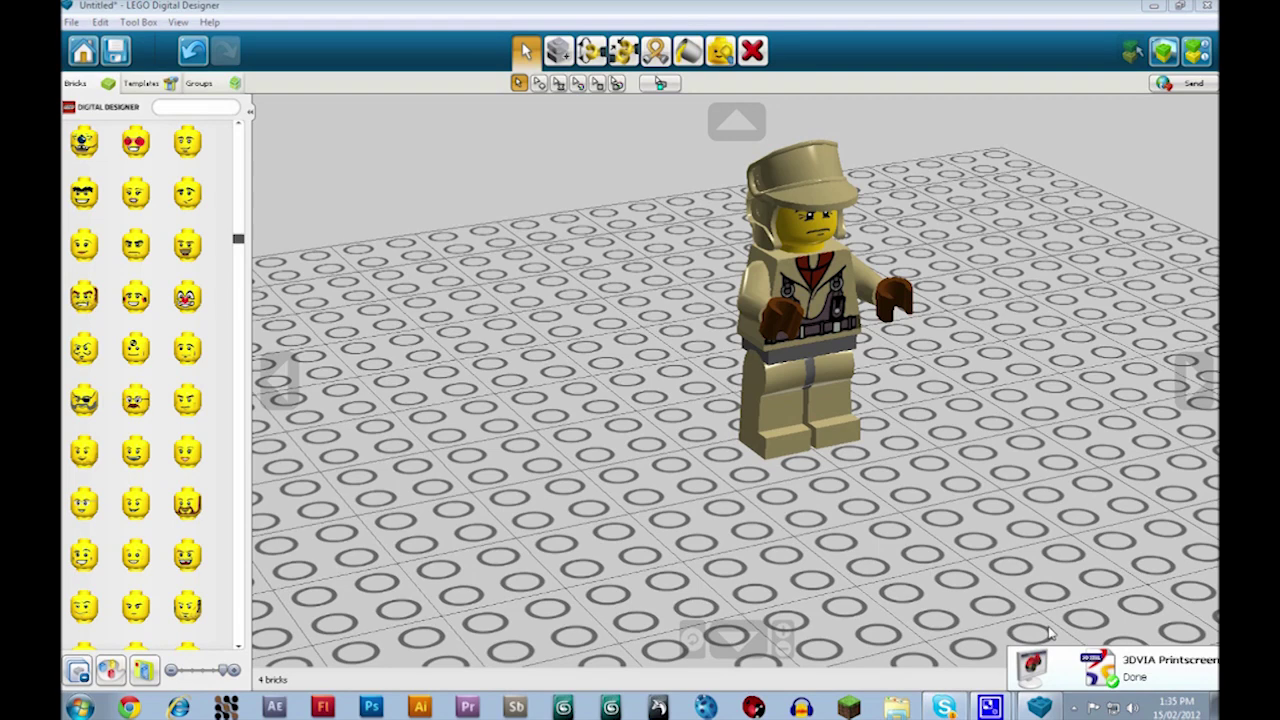
click(1074, 708)
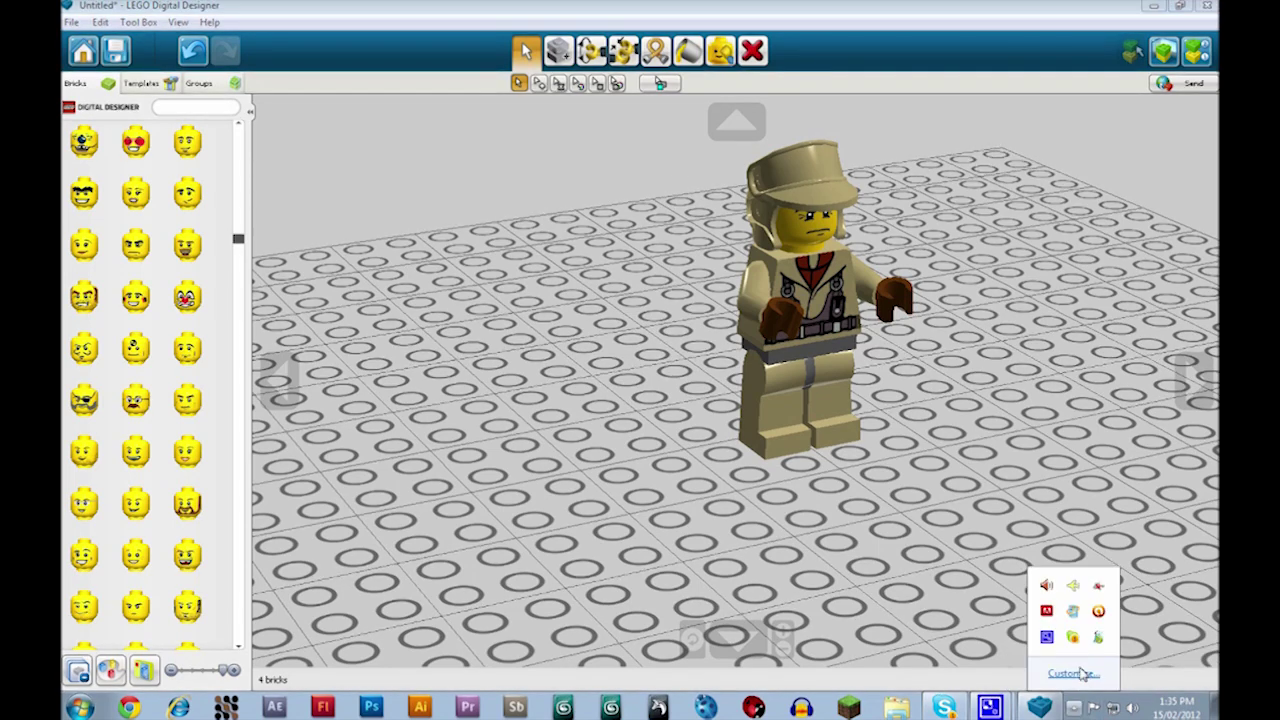
click(1130, 587)
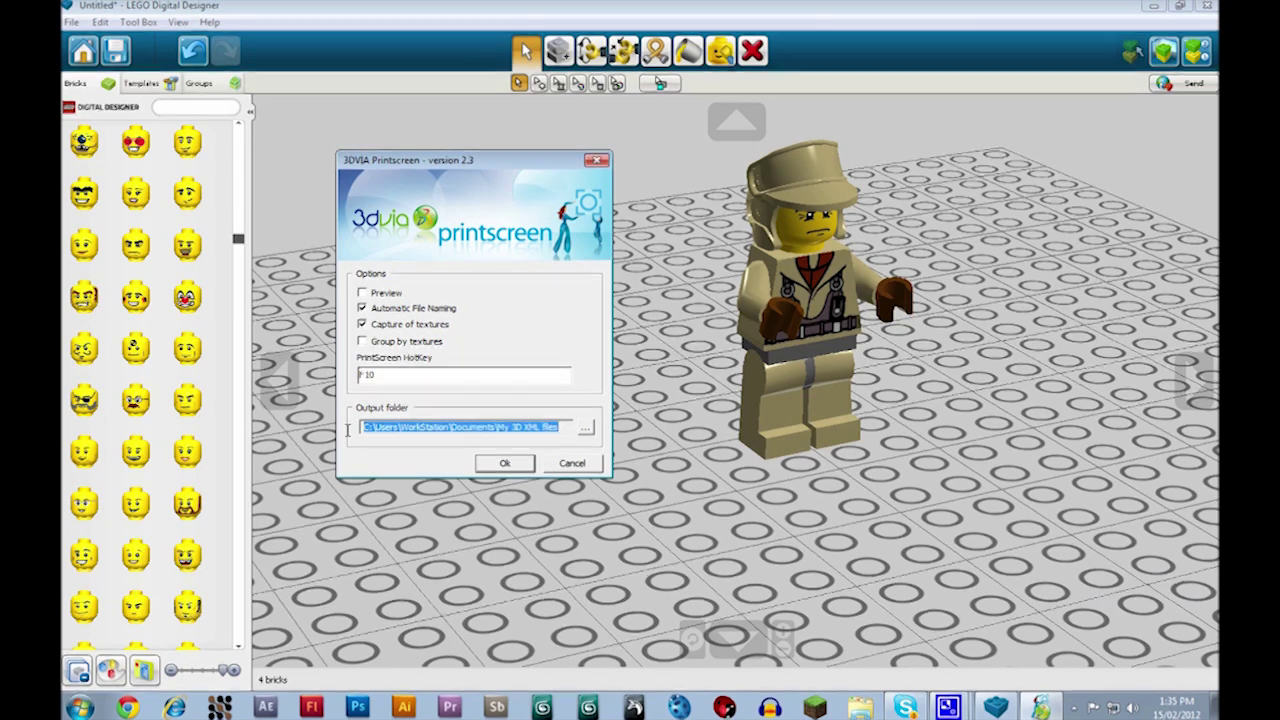
click(580, 465)
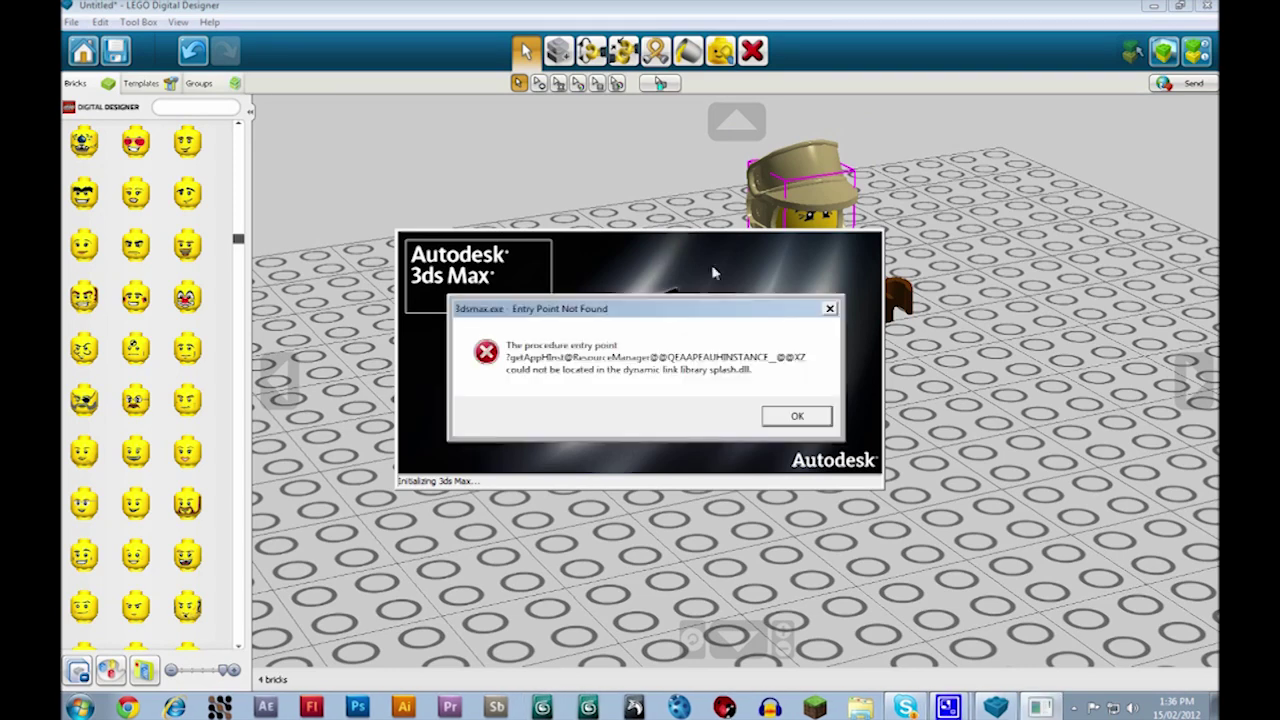
Dismiss the 3ds Max Entry Point Not Found error and close LEGO Digital Designer without saving
click(780, 423)
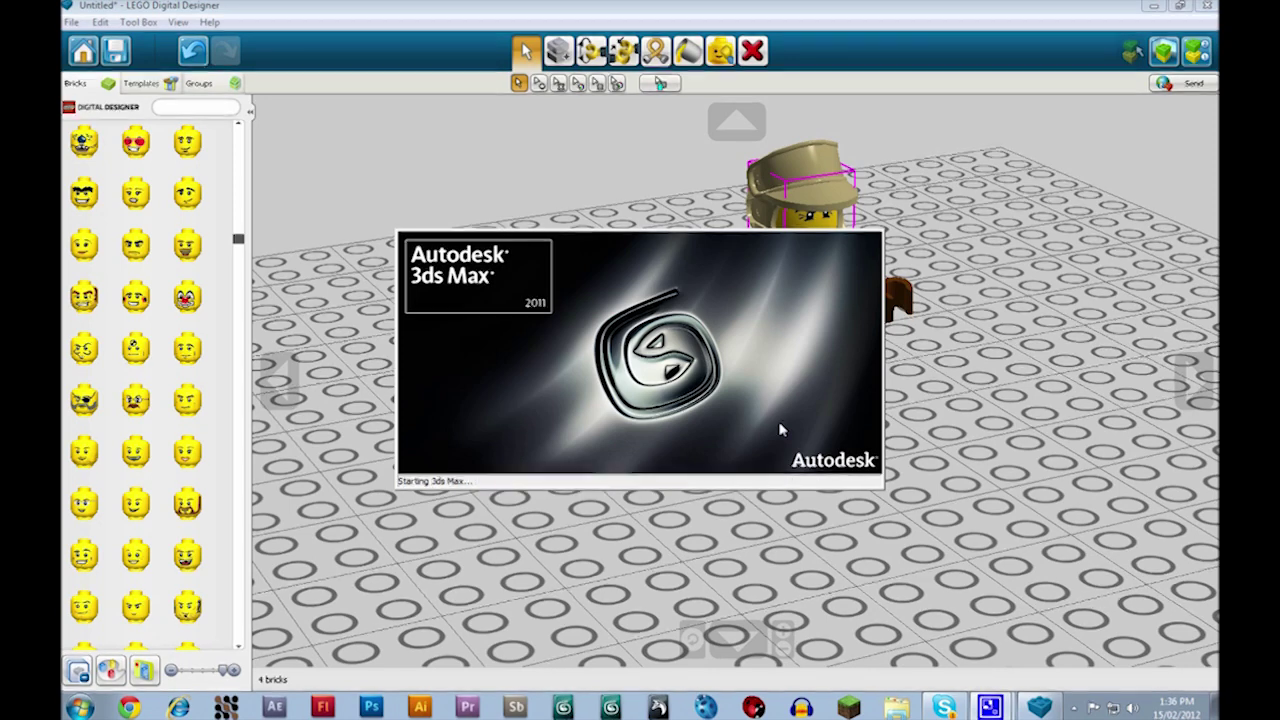
right_click(1040, 707)
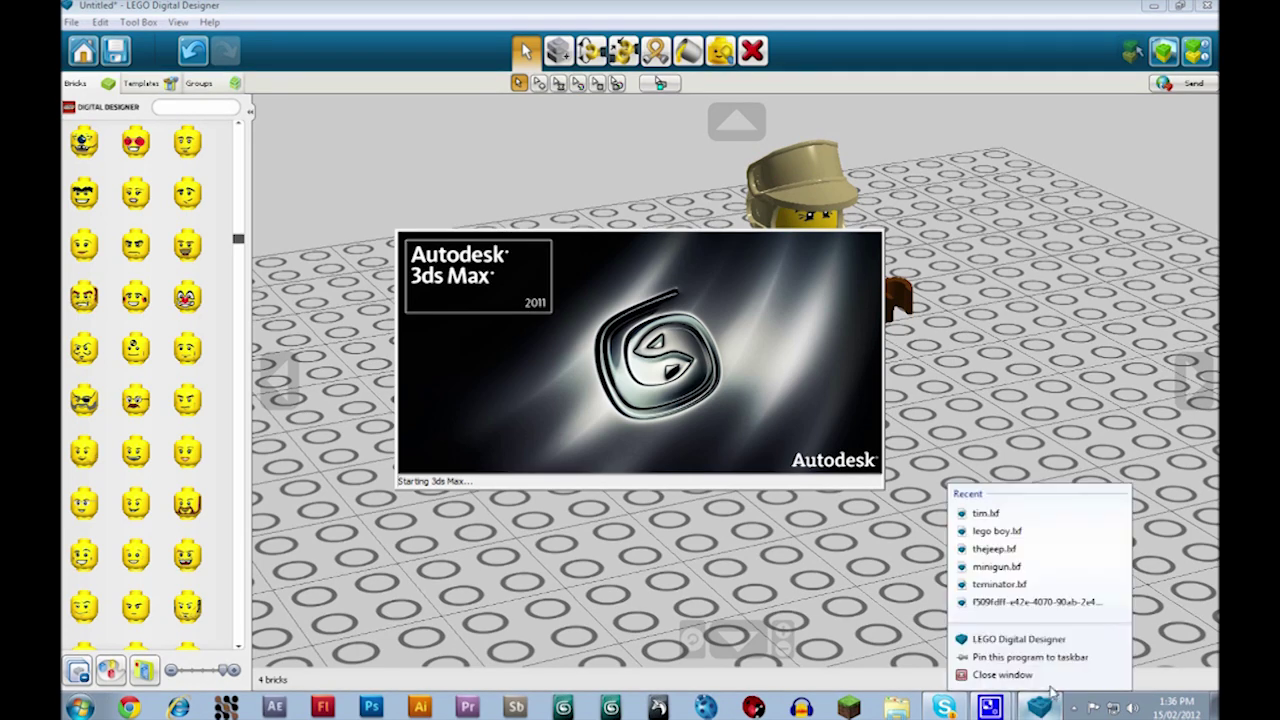
click(1050, 679)
click(516, 393)
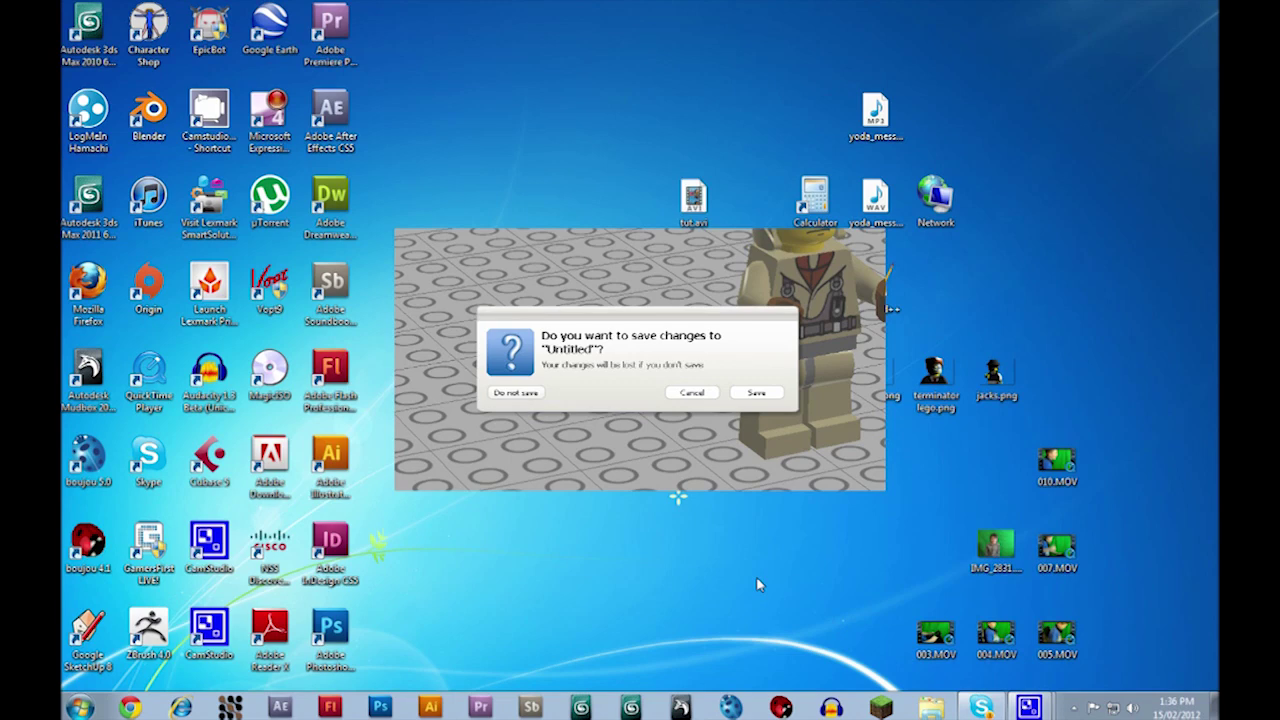
Save the CryENGINE settings, close the jacks.png preview, and dismiss both XAML error messages
drag(728, 584, 476, 151)
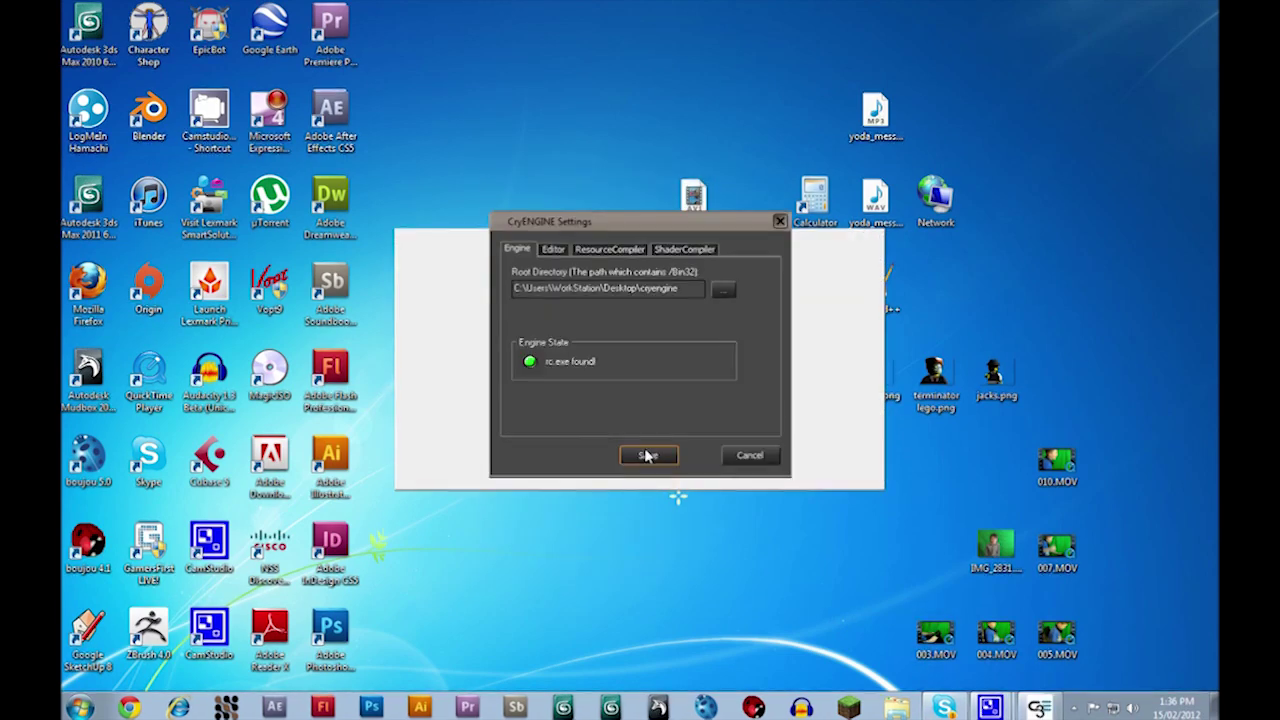
click(647, 455)
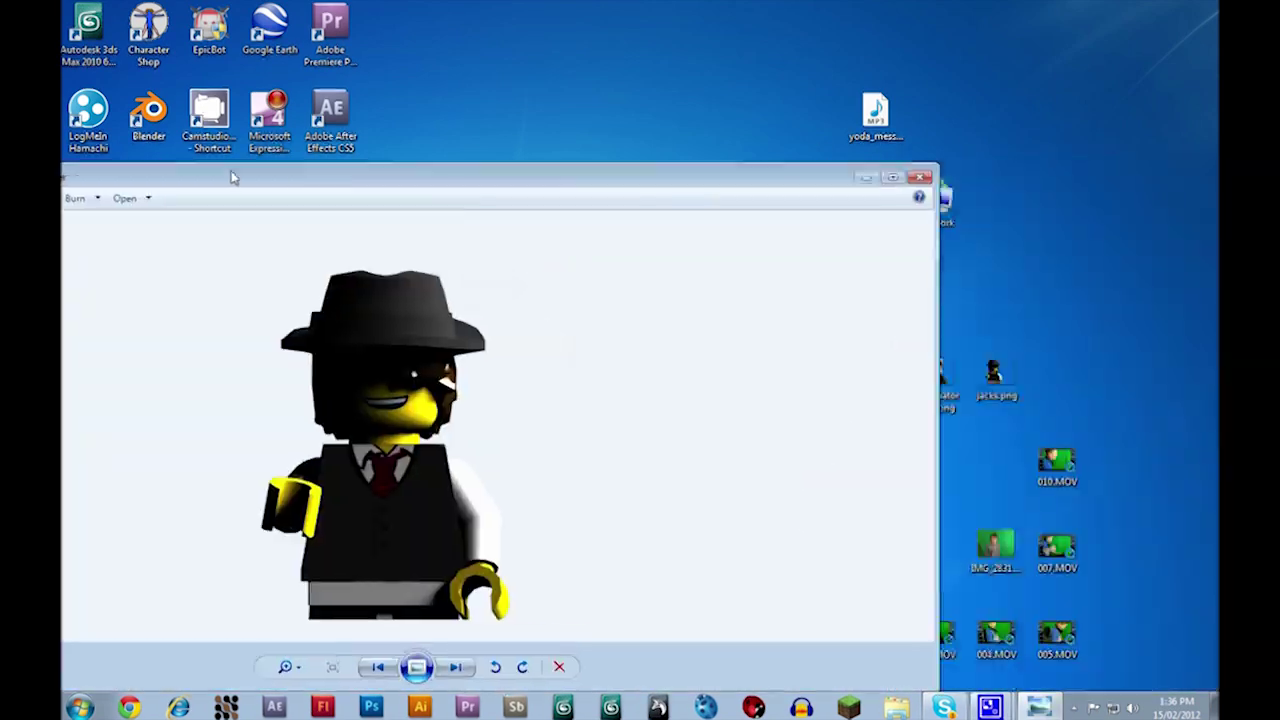
drag(234, 190, 435, 147)
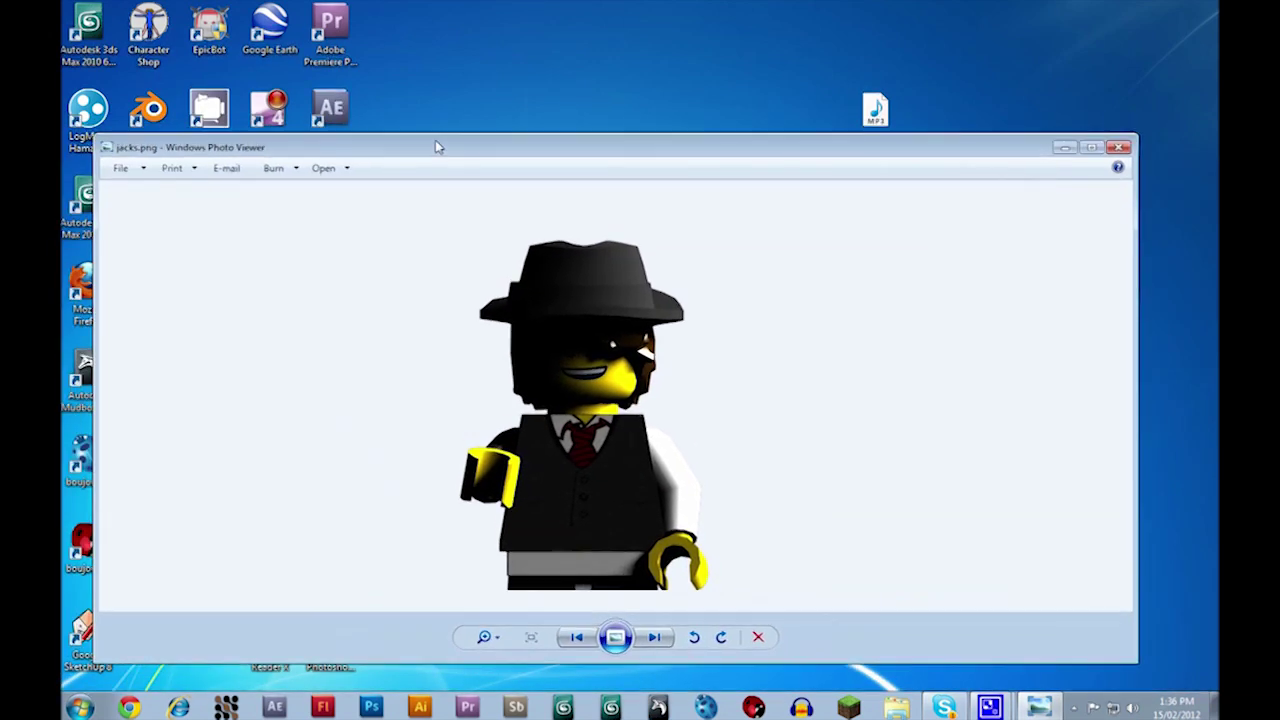
click(1122, 148)
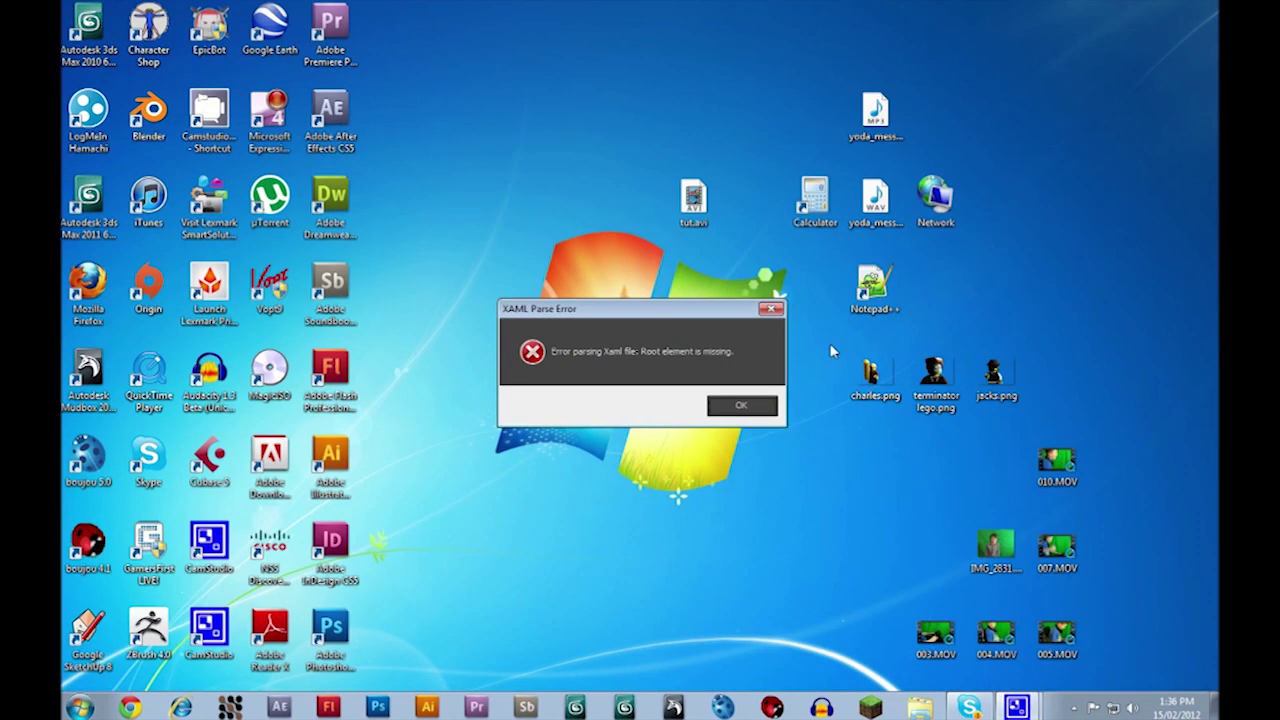
click(741, 406)
click(789, 406)
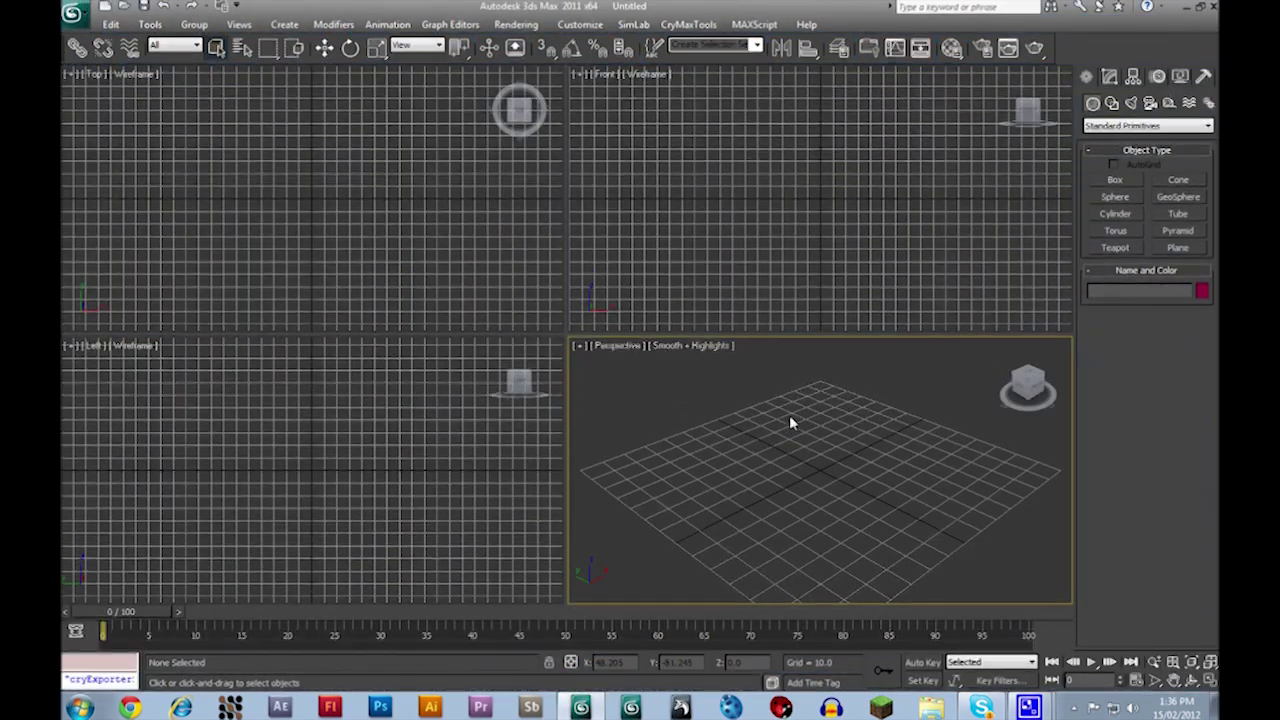
Close the Essential Skills startup window and tilt the Perspective view to a higher angle
click(829, 526)
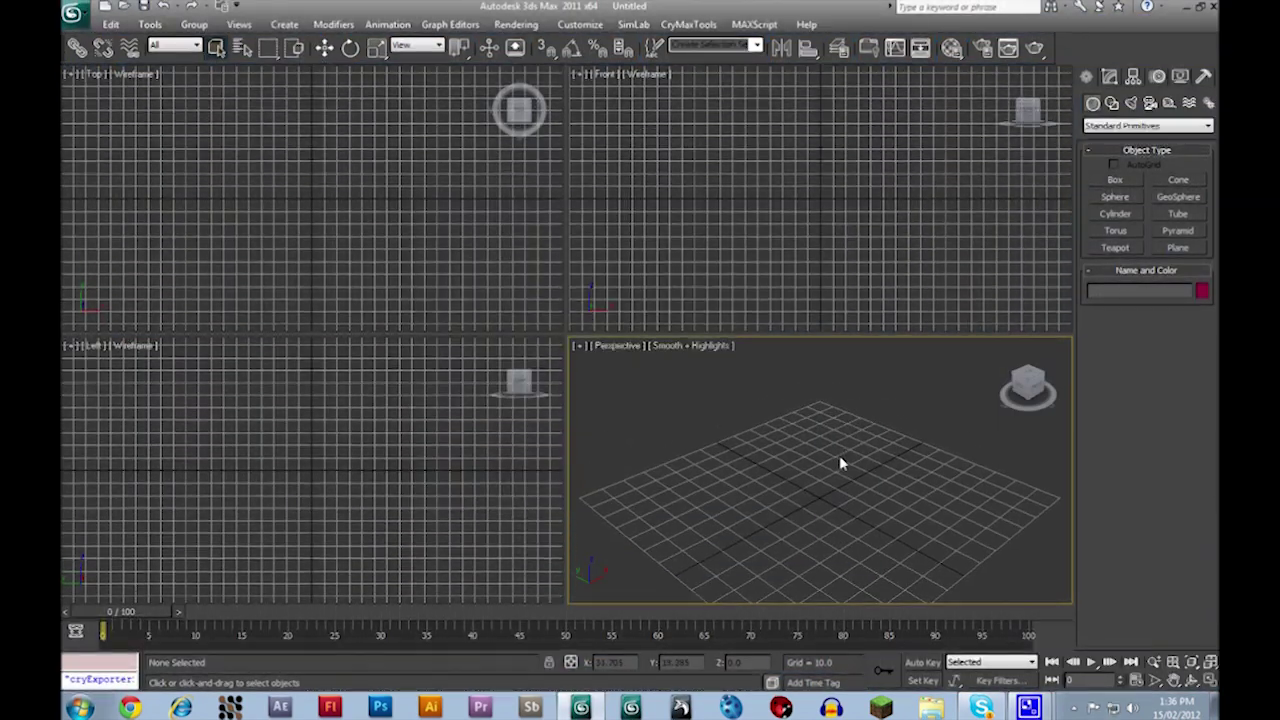
scroll(838, 415, down, 3)
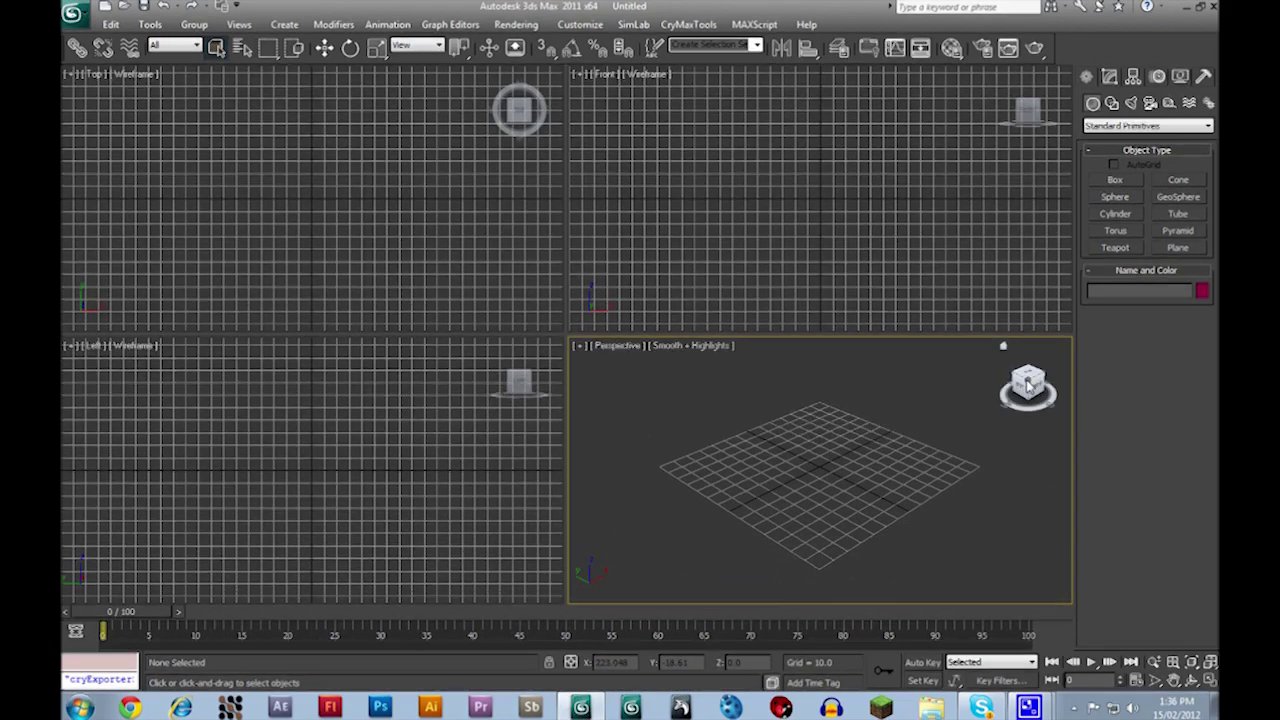
drag(1029, 385, 809, 475)
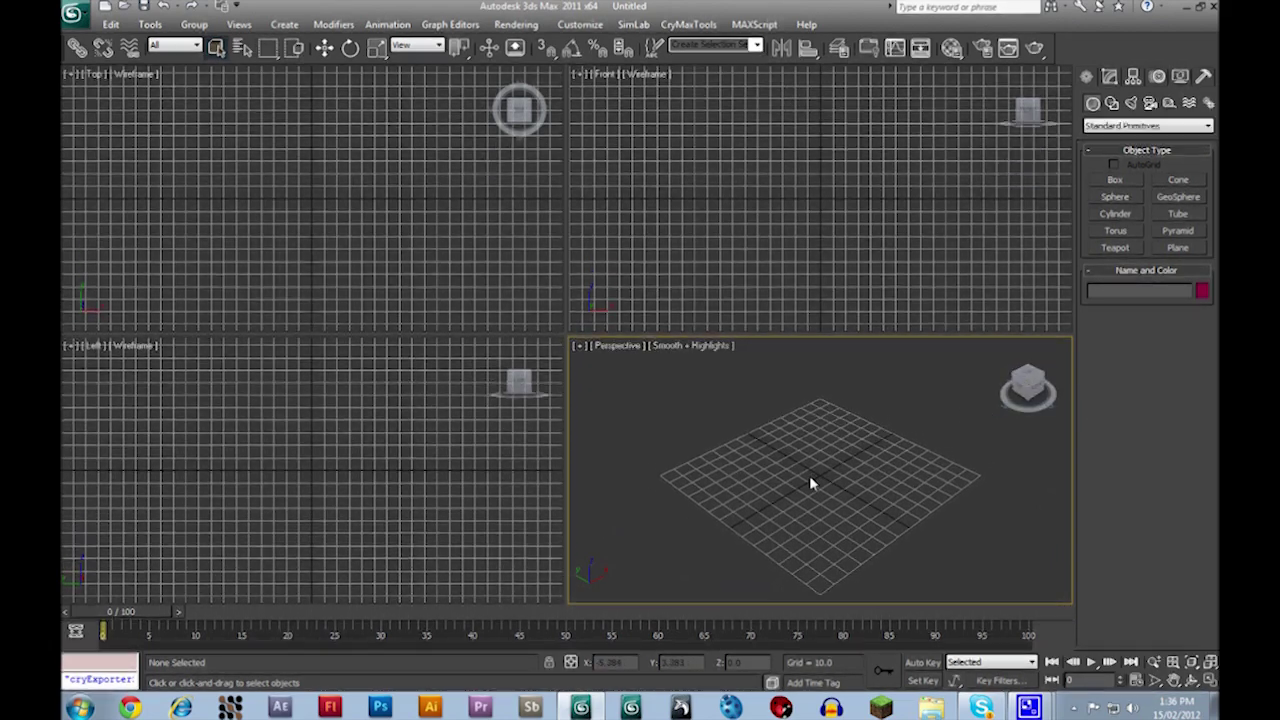
Bring up the SimLab menu with its Import submenu showing
click(634, 28)
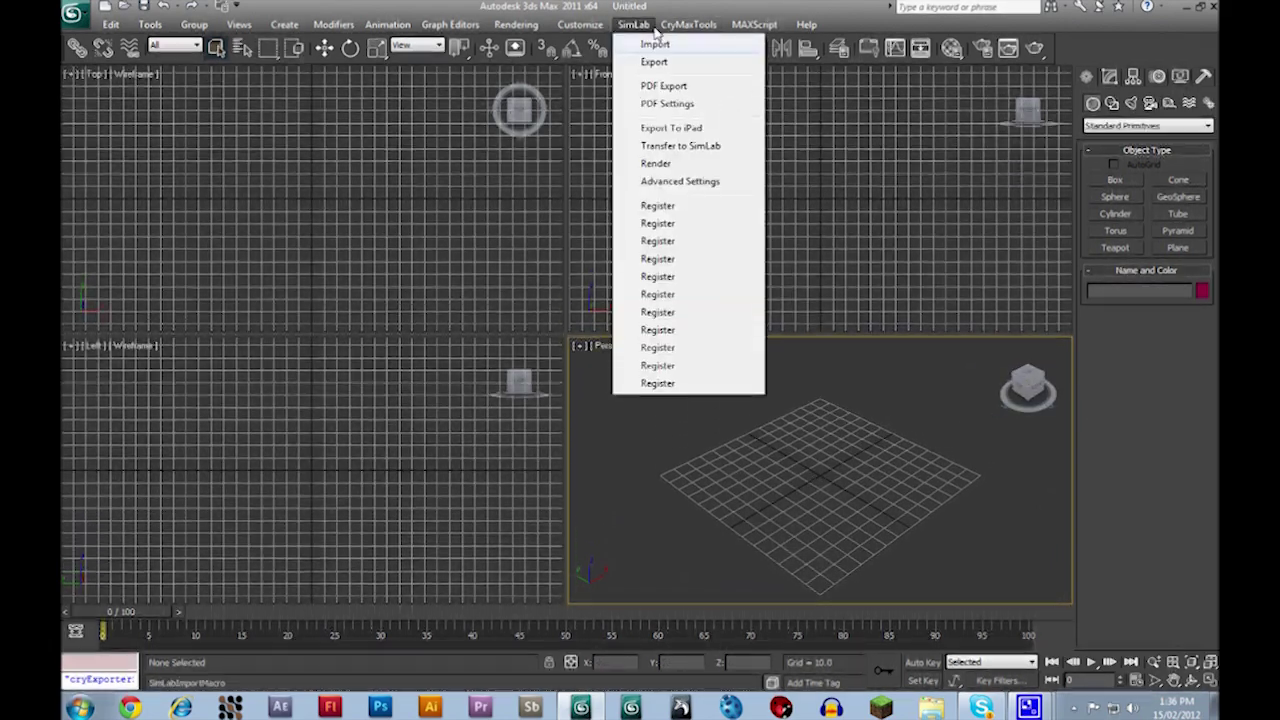
mouse_move(688, 25)
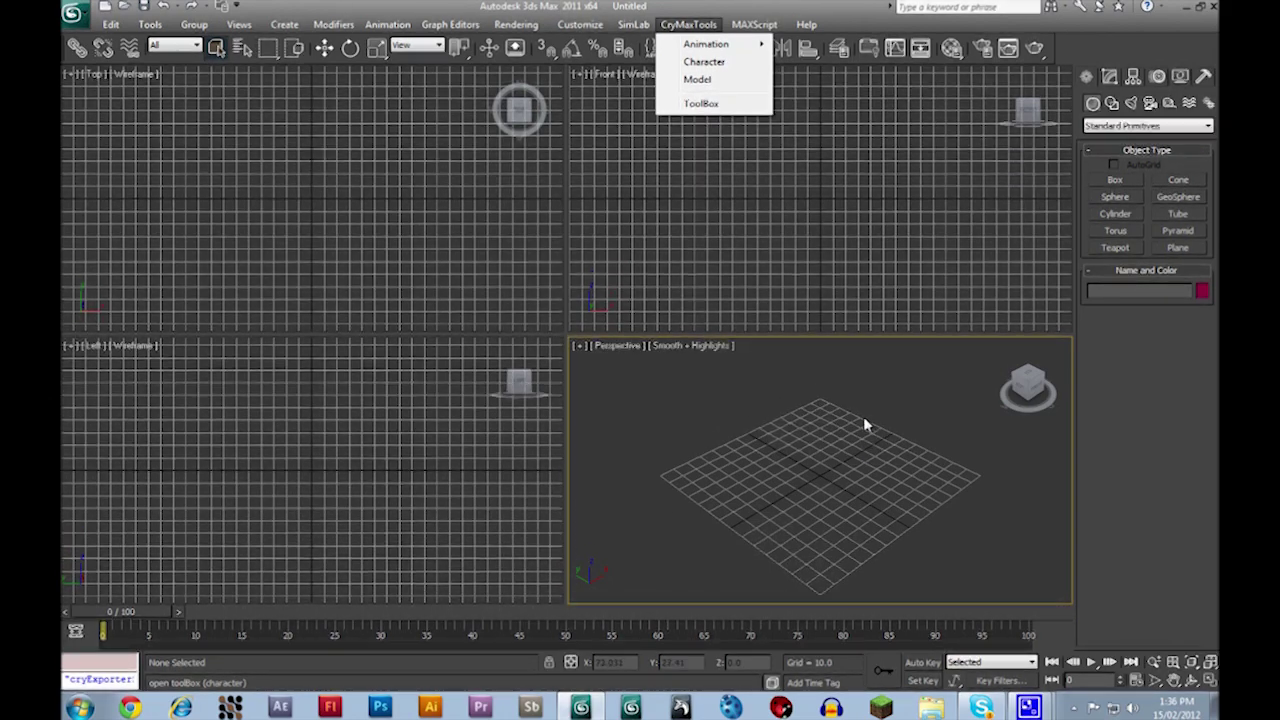
click(821, 464)
scroll(821, 466, up, 5)
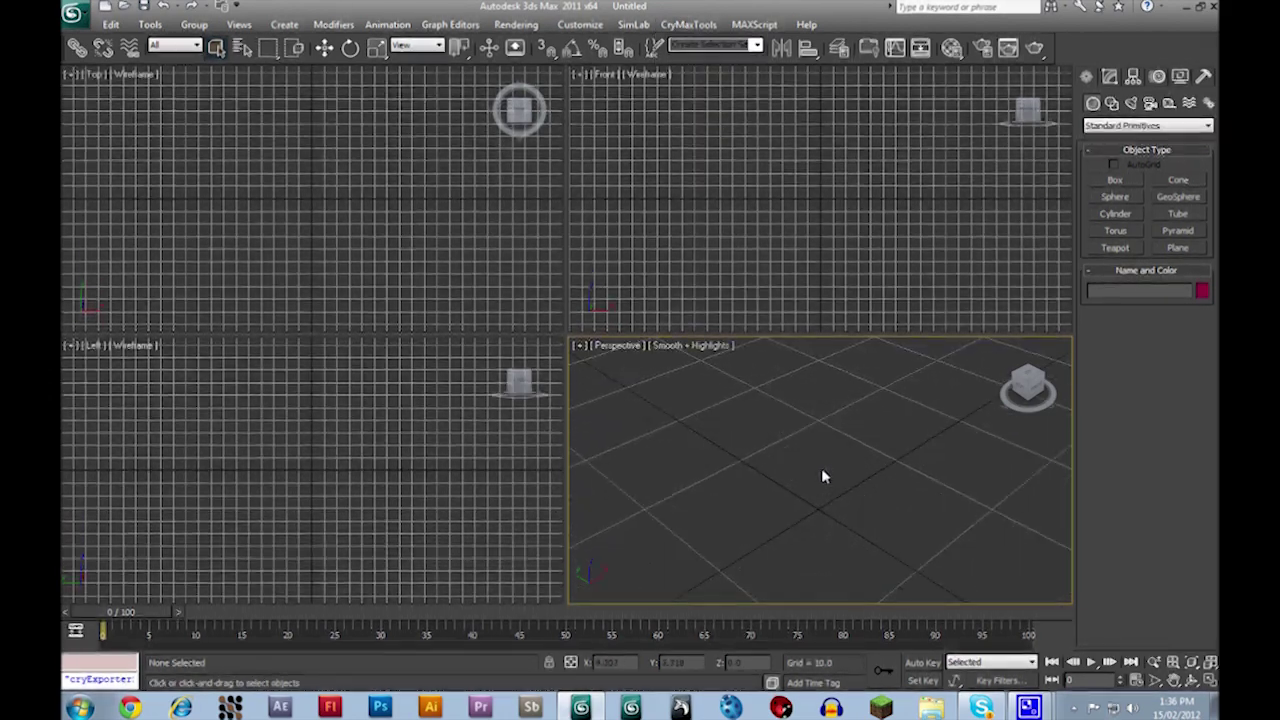
scroll(821, 468, down, 8)
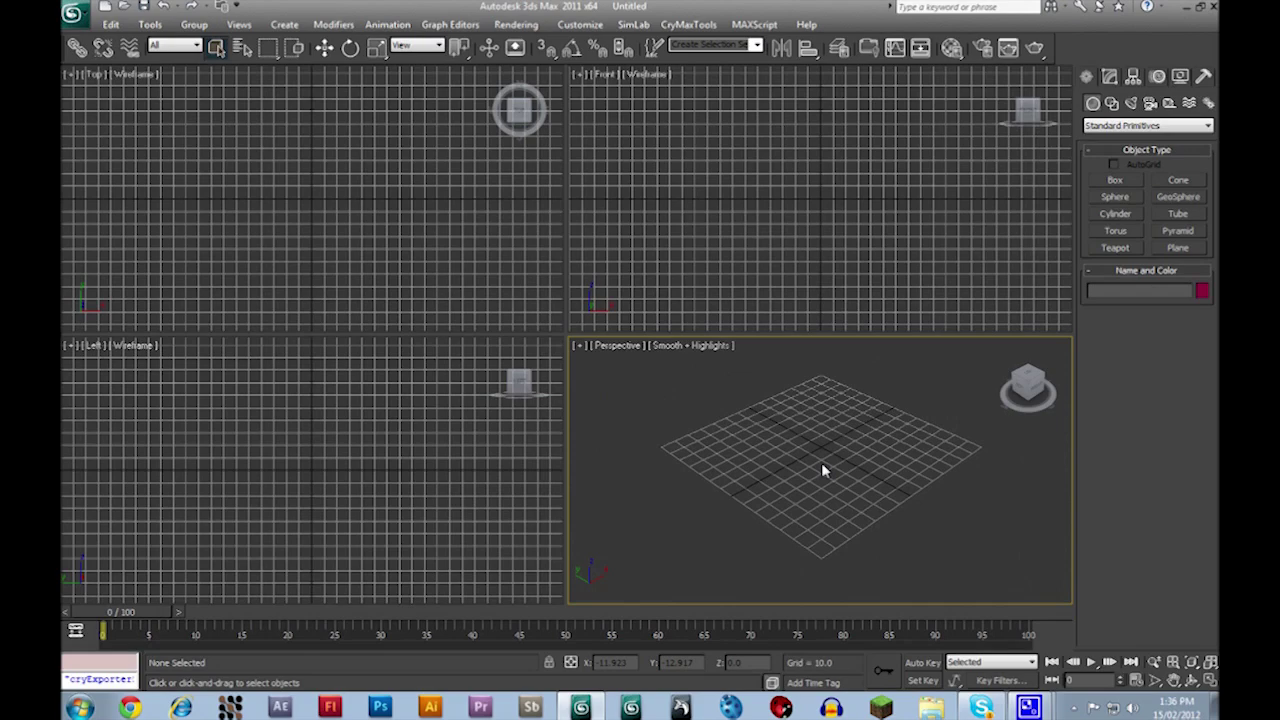
scroll(821, 462, down, 2)
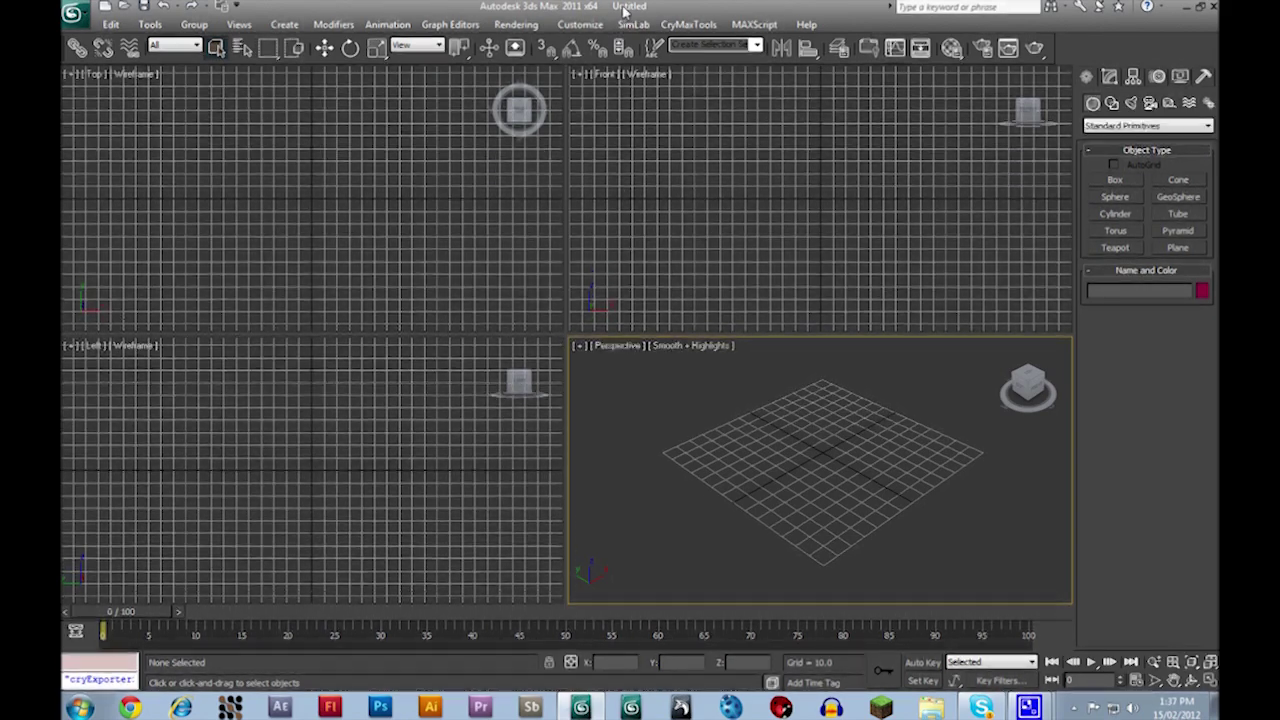
click(633, 24)
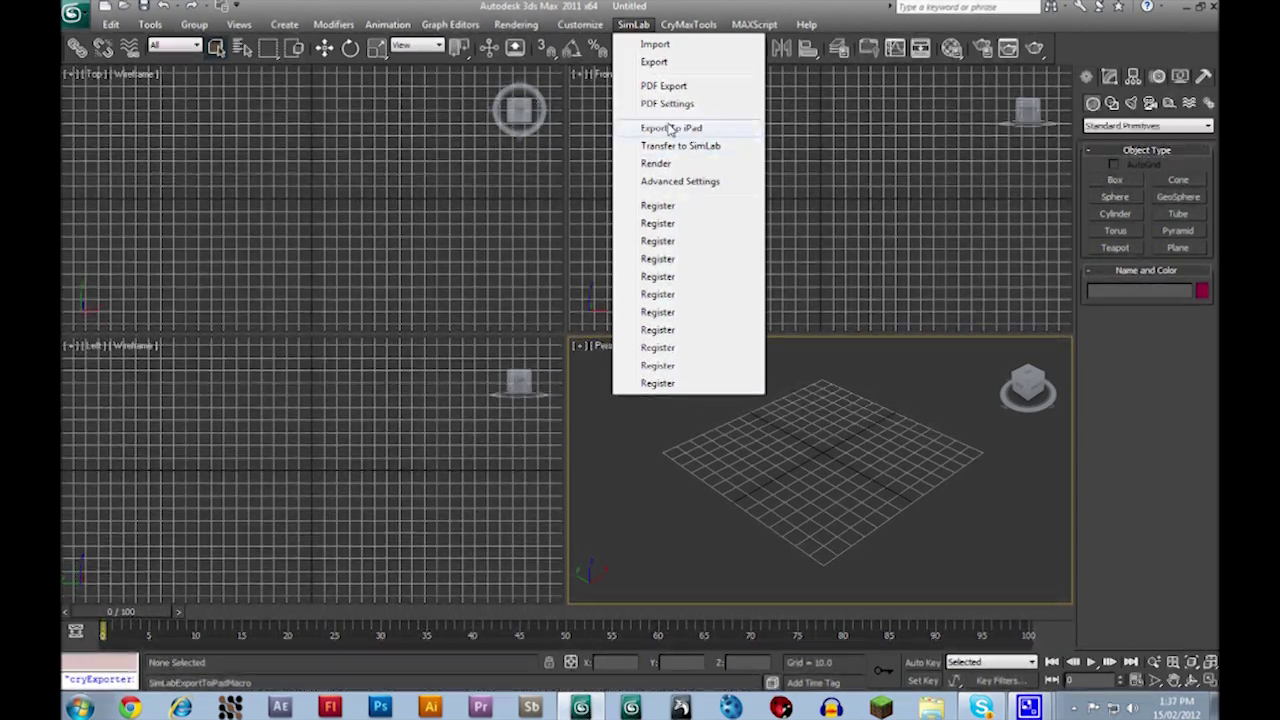
Import LDD.exe_Wed_Feb_15_13-35-48_2012.3dxml from My 3D XML files through SimLab Import
click(655, 44)
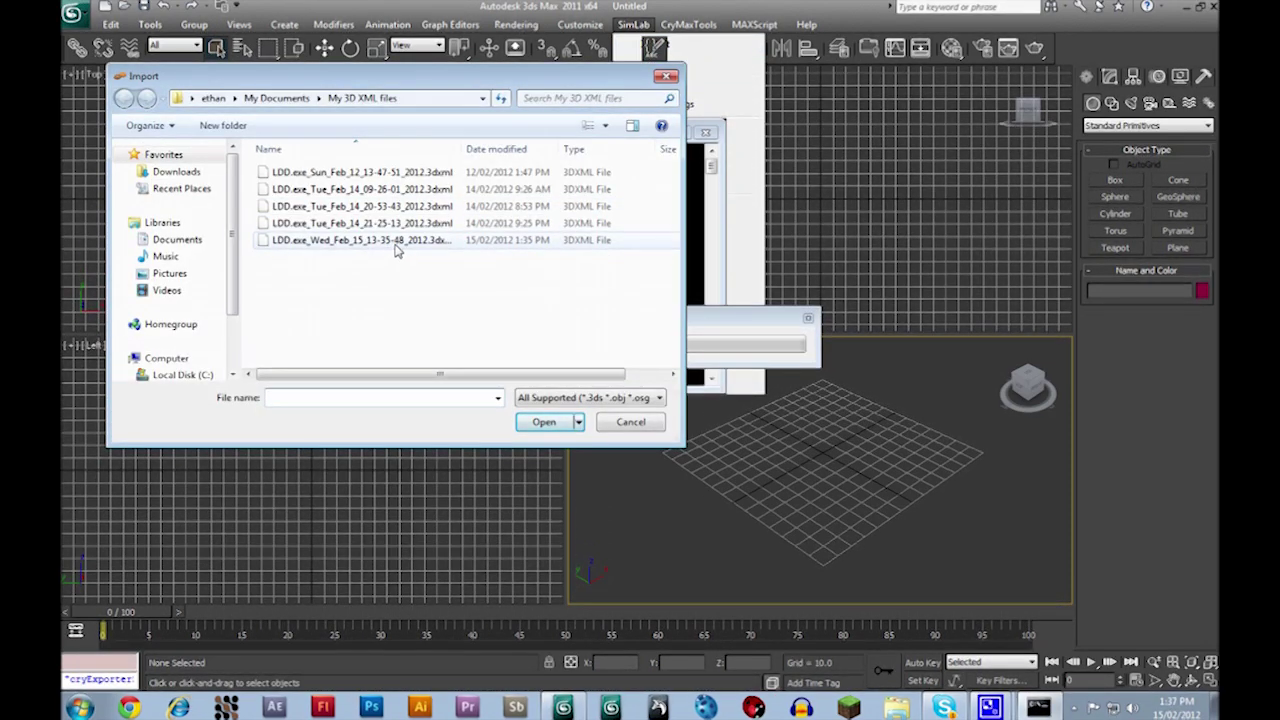
click(395, 243)
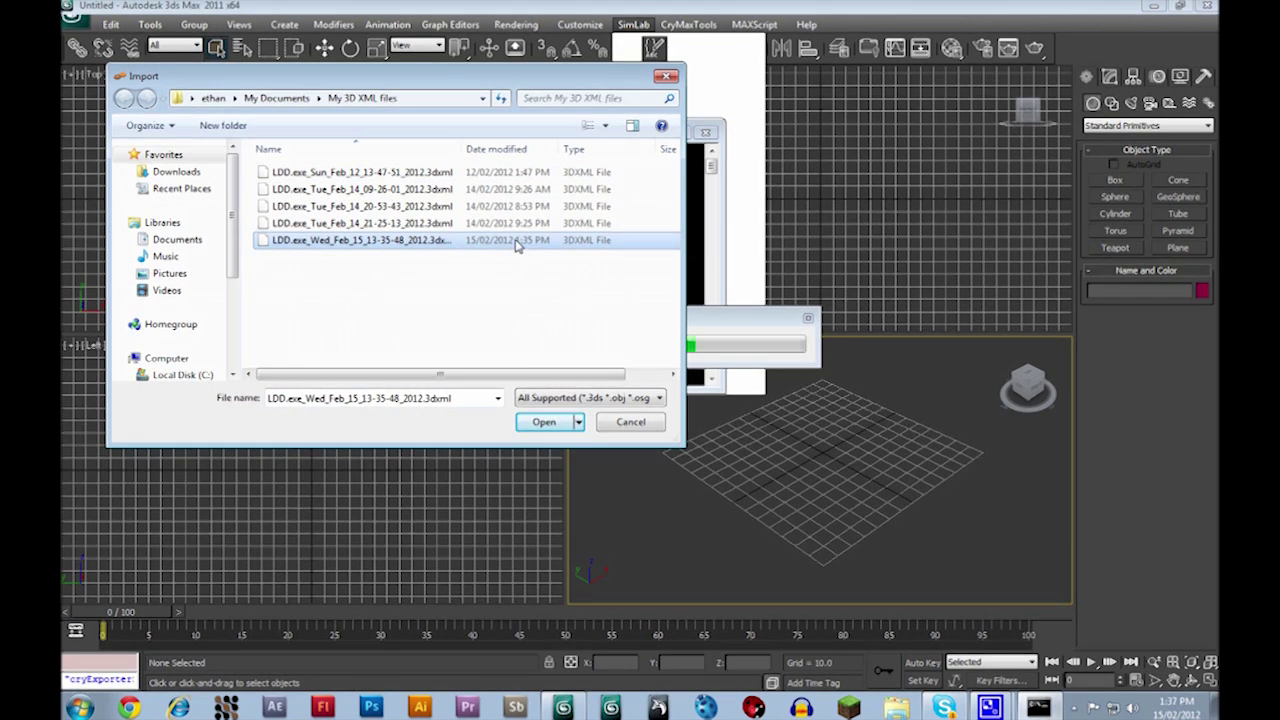
click(422, 243)
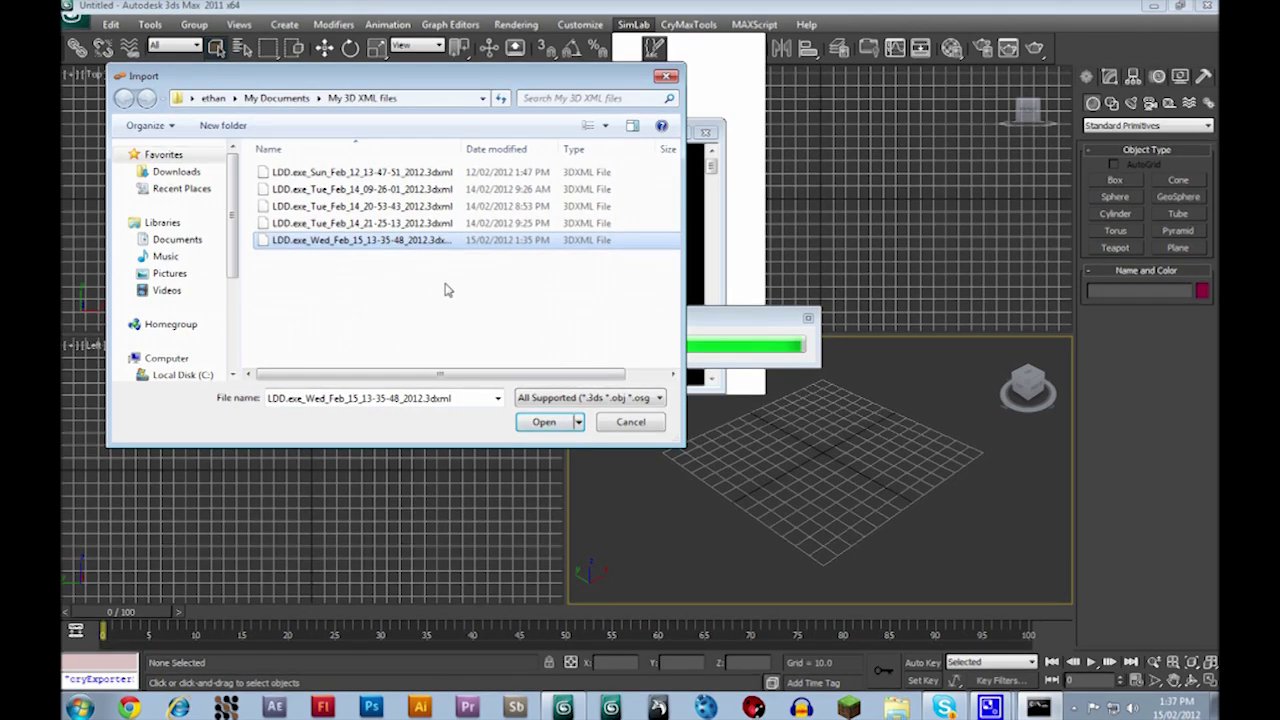
click(543, 426)
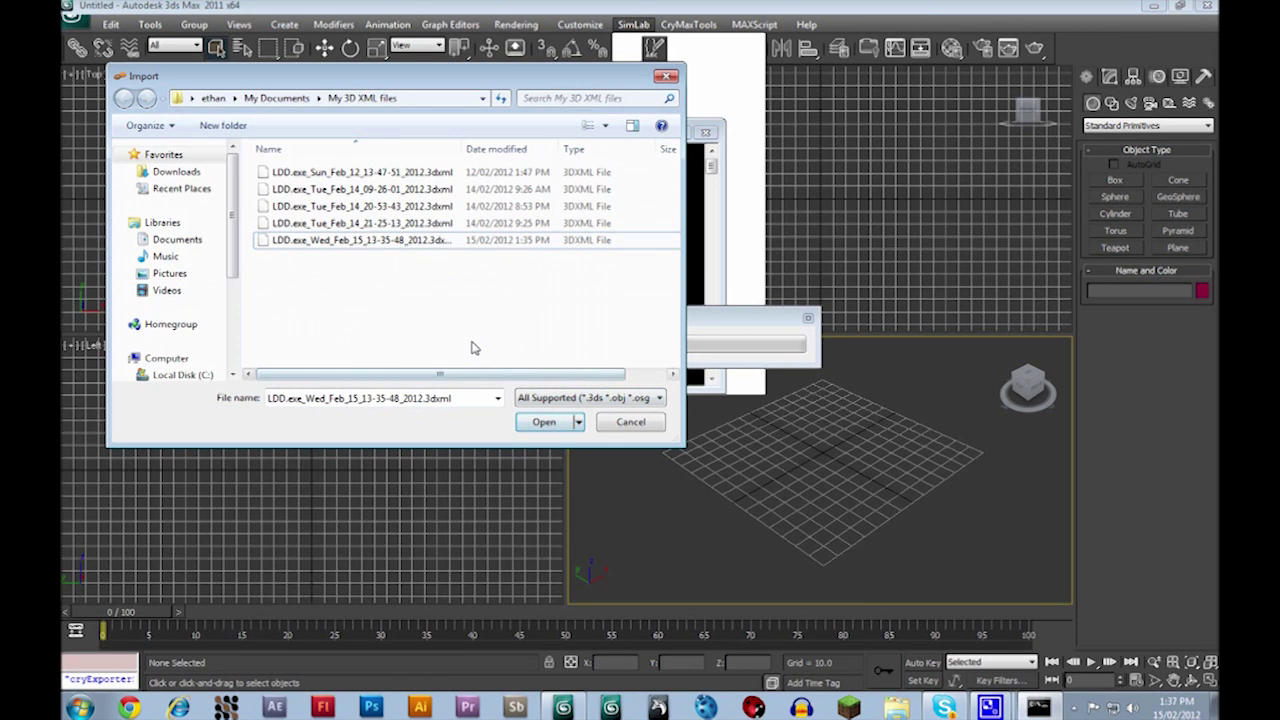
click(543, 423)
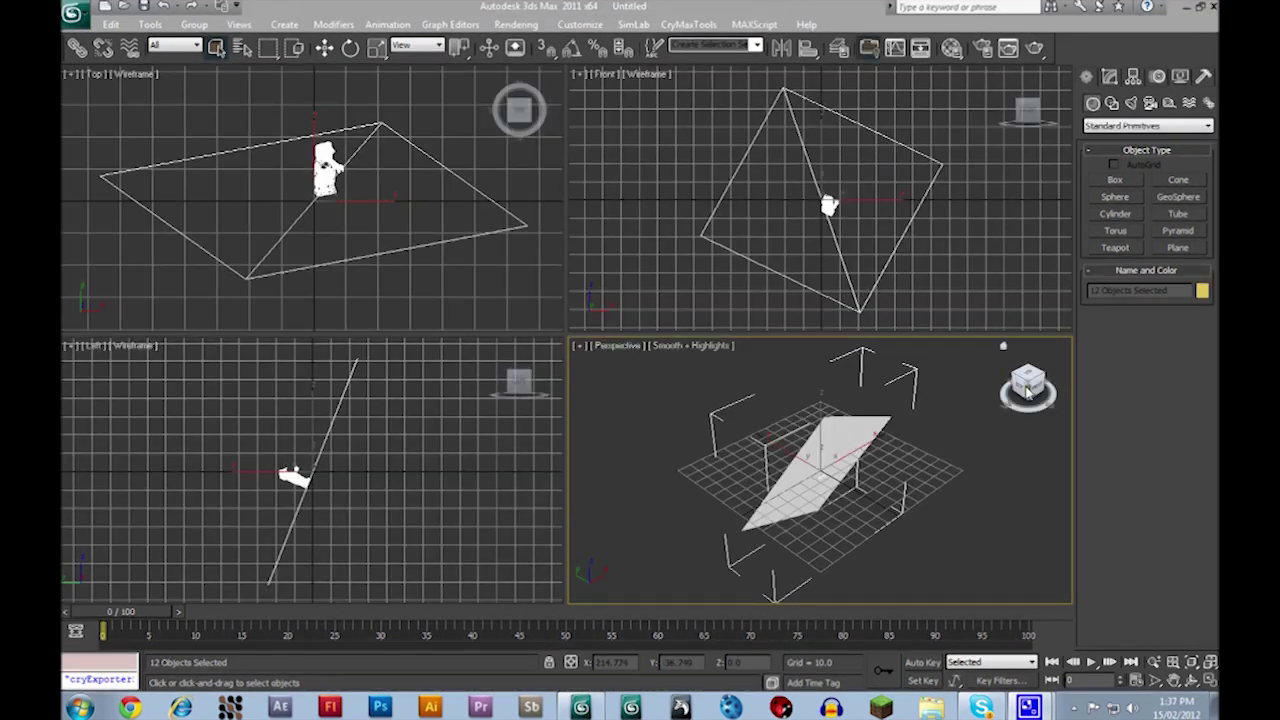
Rotate the 12 minifigure objects upright in X and Z
drag(1027, 393, 880, 574)
key(e)
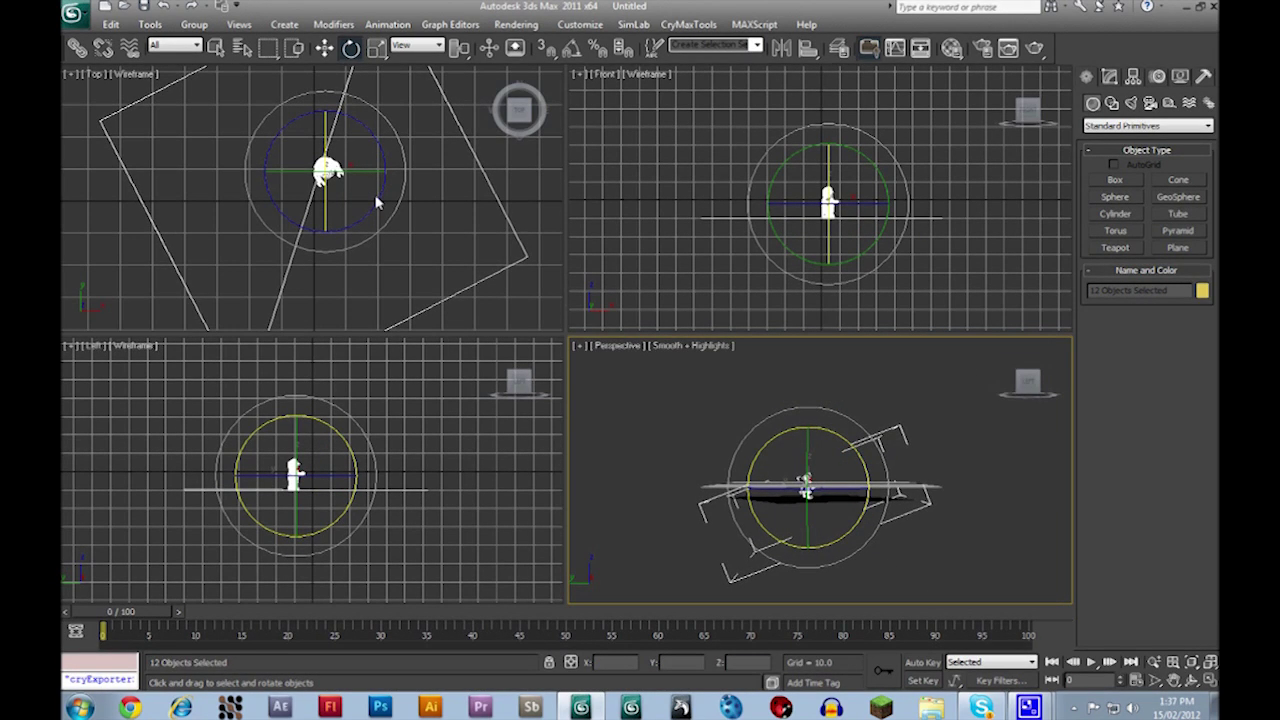
drag(378, 203, 357, 238)
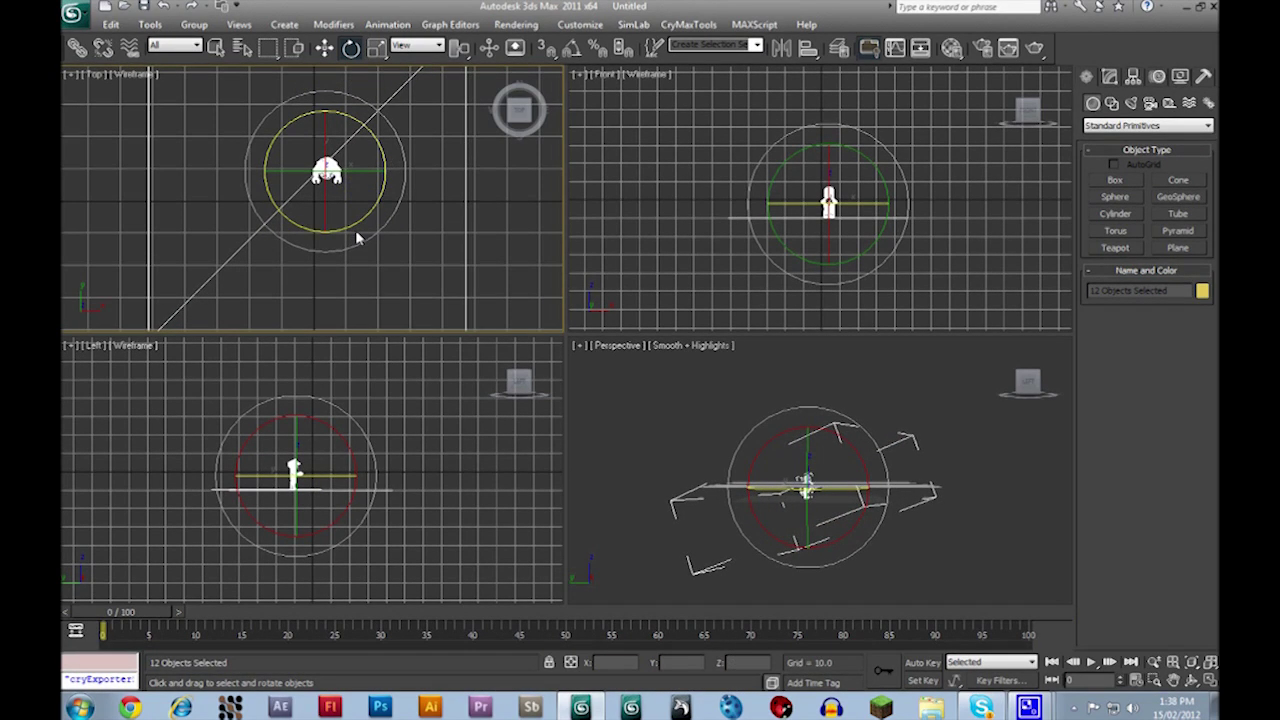
scroll(357, 237, down, 3)
scroll(427, 222, up, 4)
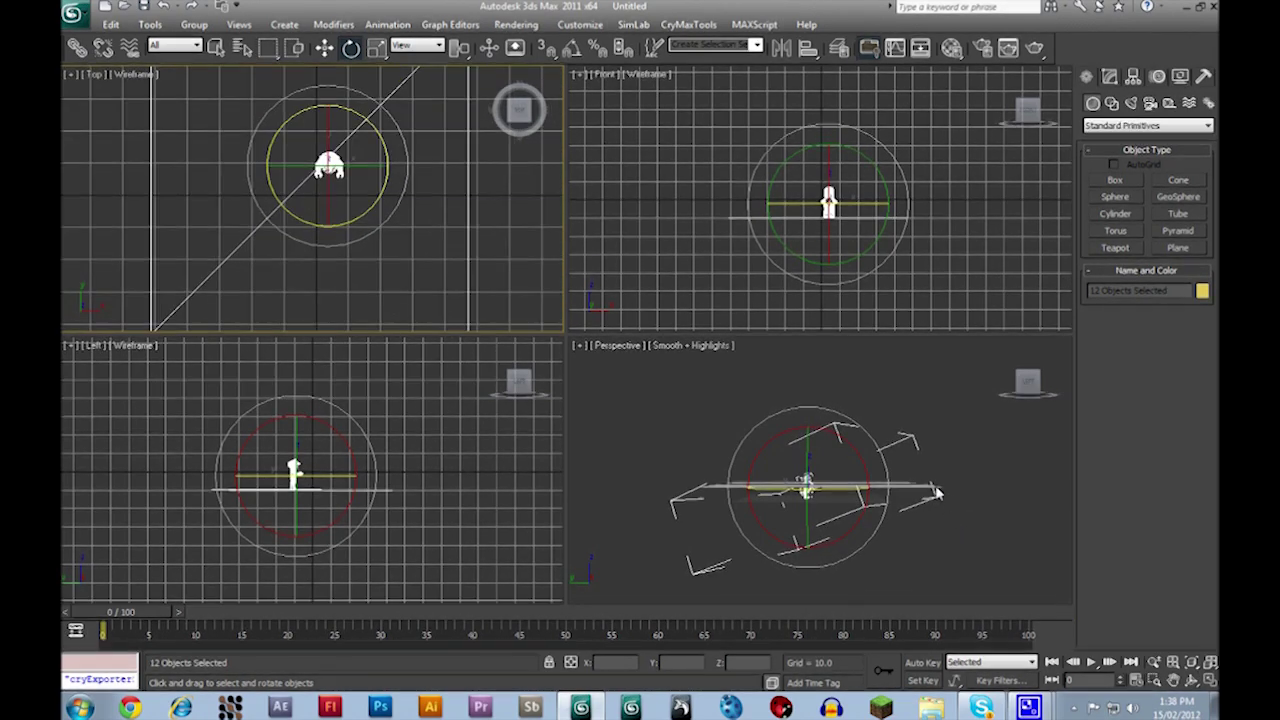
Raise the minifigure along Z to 9.727
alt+middle_drag(937, 492, 877, 477)
key(w)
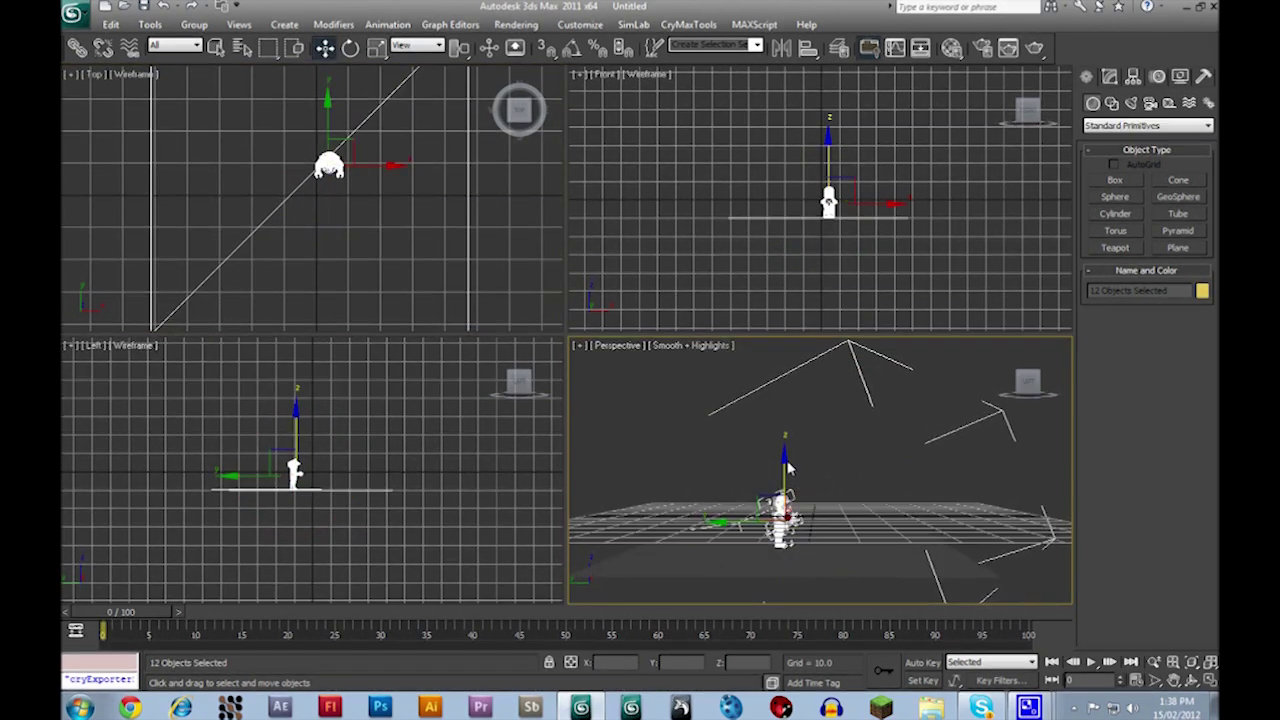
drag(786, 467, 785, 437)
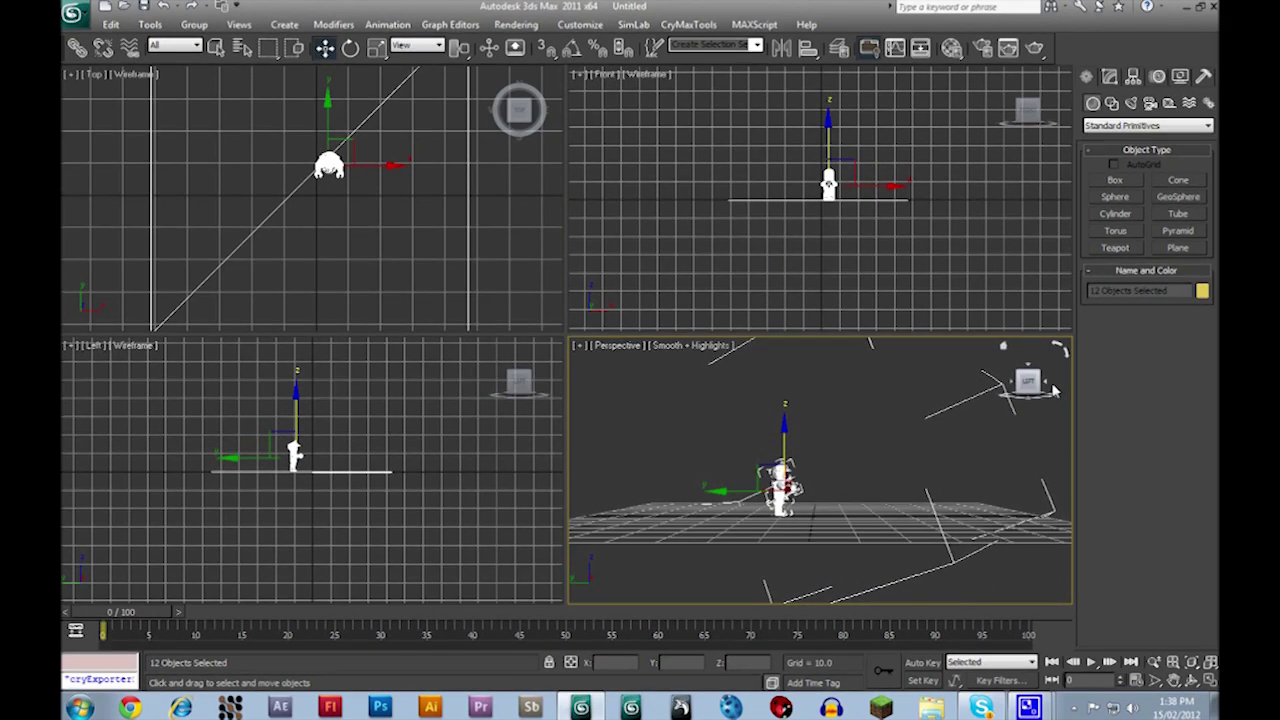
Zoom out and select the large imported ground plane
click(1053, 390)
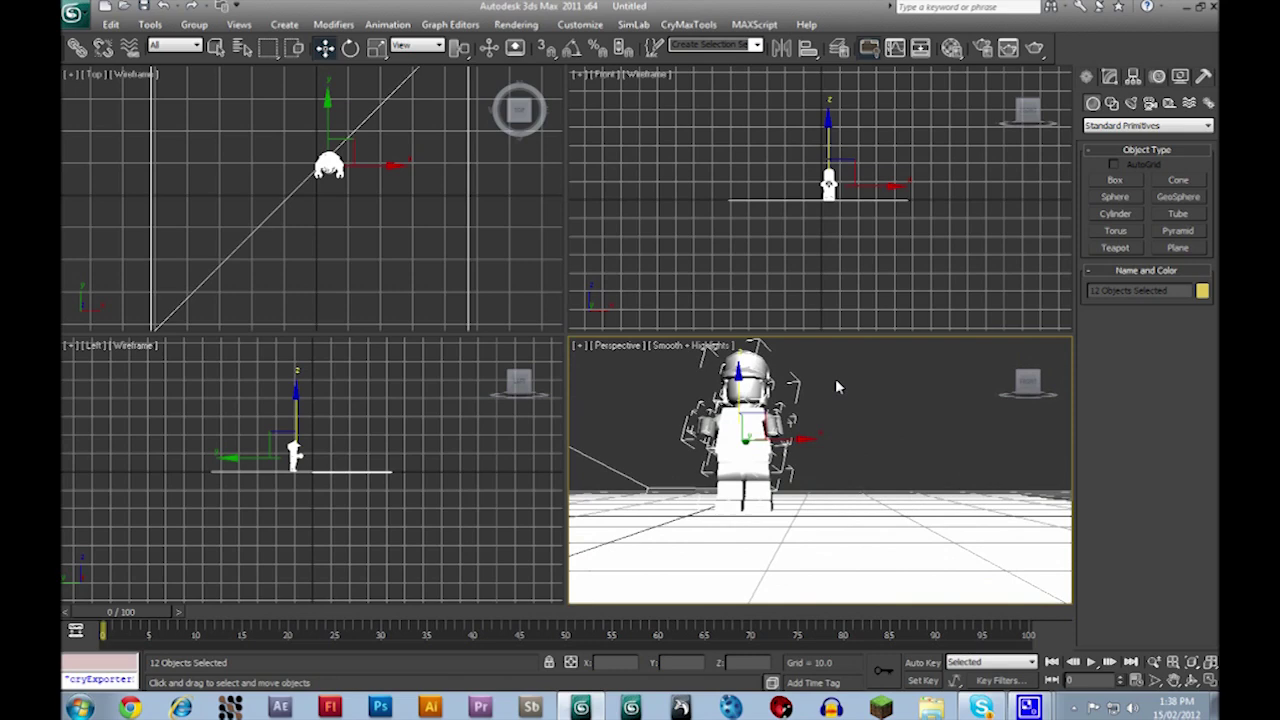
alt+middle_drag(838, 387, 918, 459)
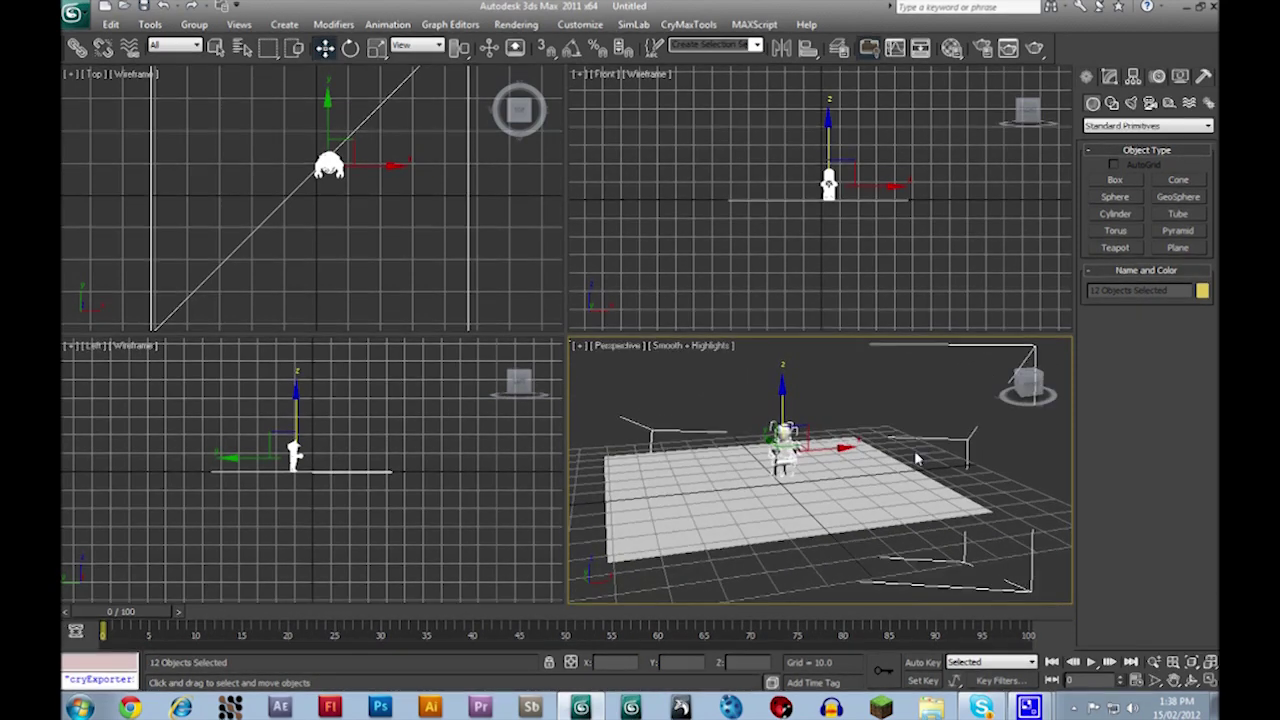
click(918, 459)
Delete the ground plane and zoom in on the centred minifigure
key(Delete)
scroll(843, 468, up, 5)
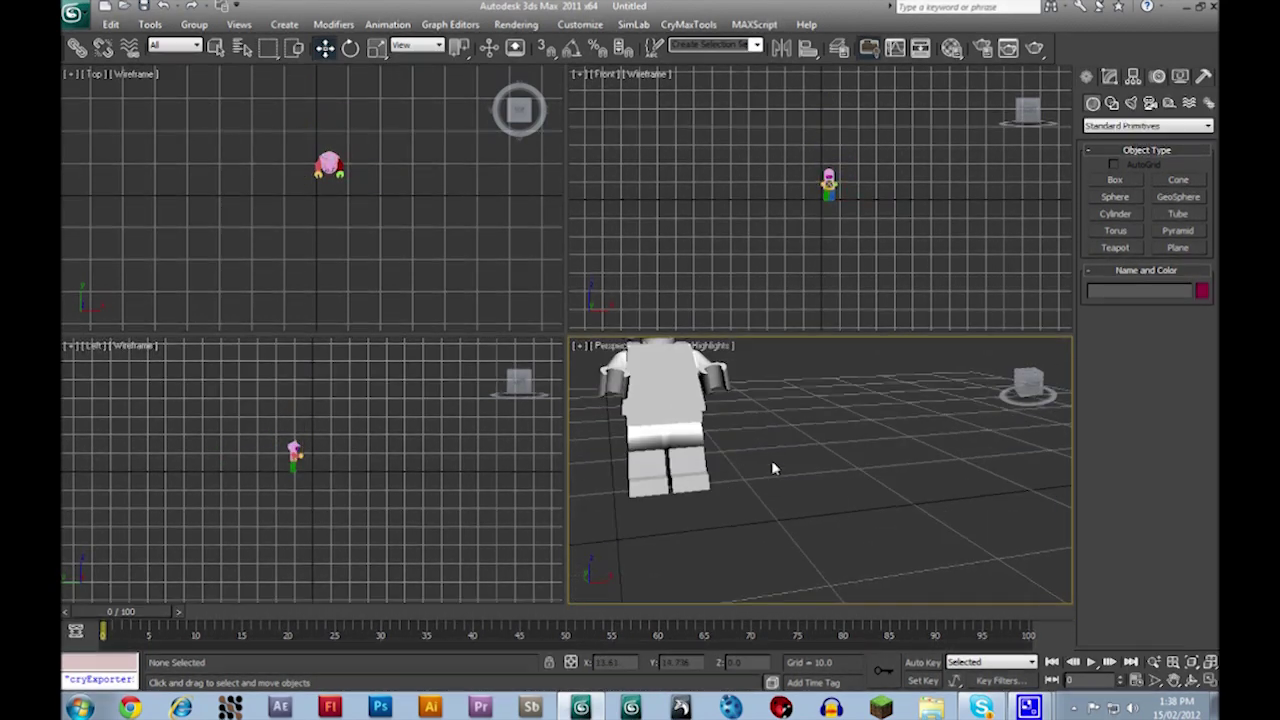
middle_drag(771, 468, 1010, 561)
scroll(878, 485, up, 3)
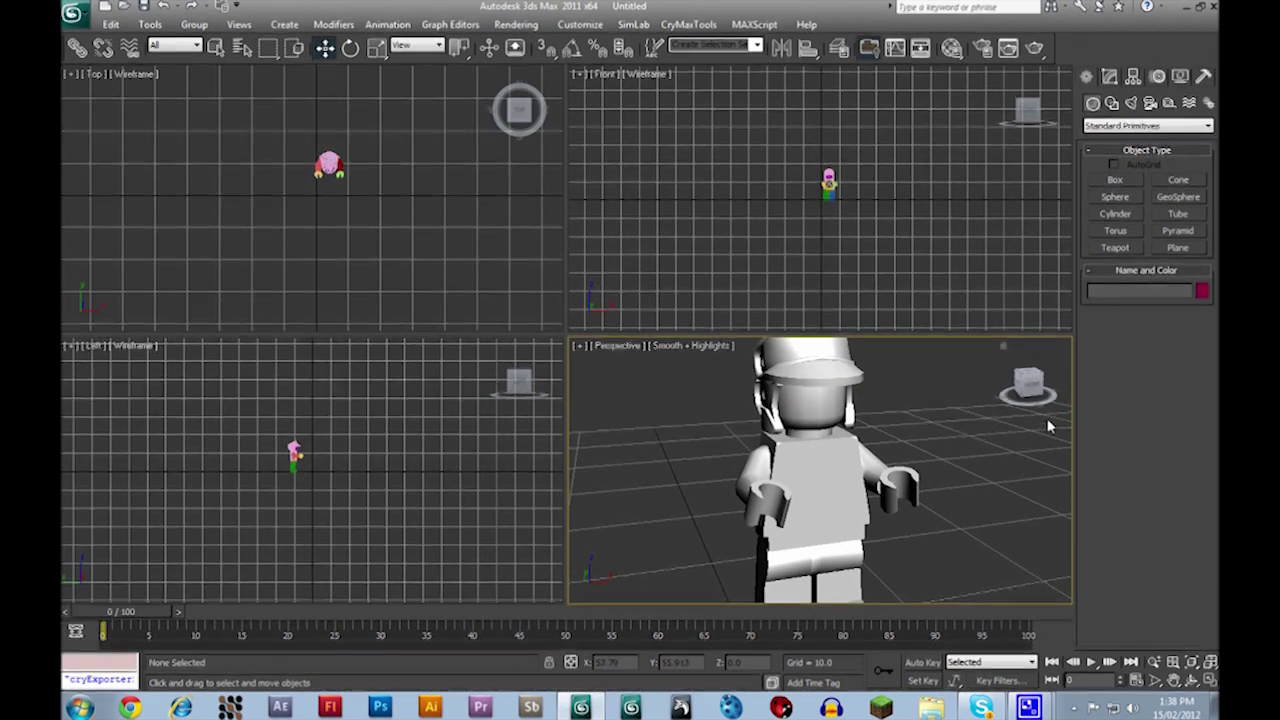
Orbit the minifigure, snap to the ViewCube Front view, and open a Chrome window
drag(1040, 395, 883, 486)
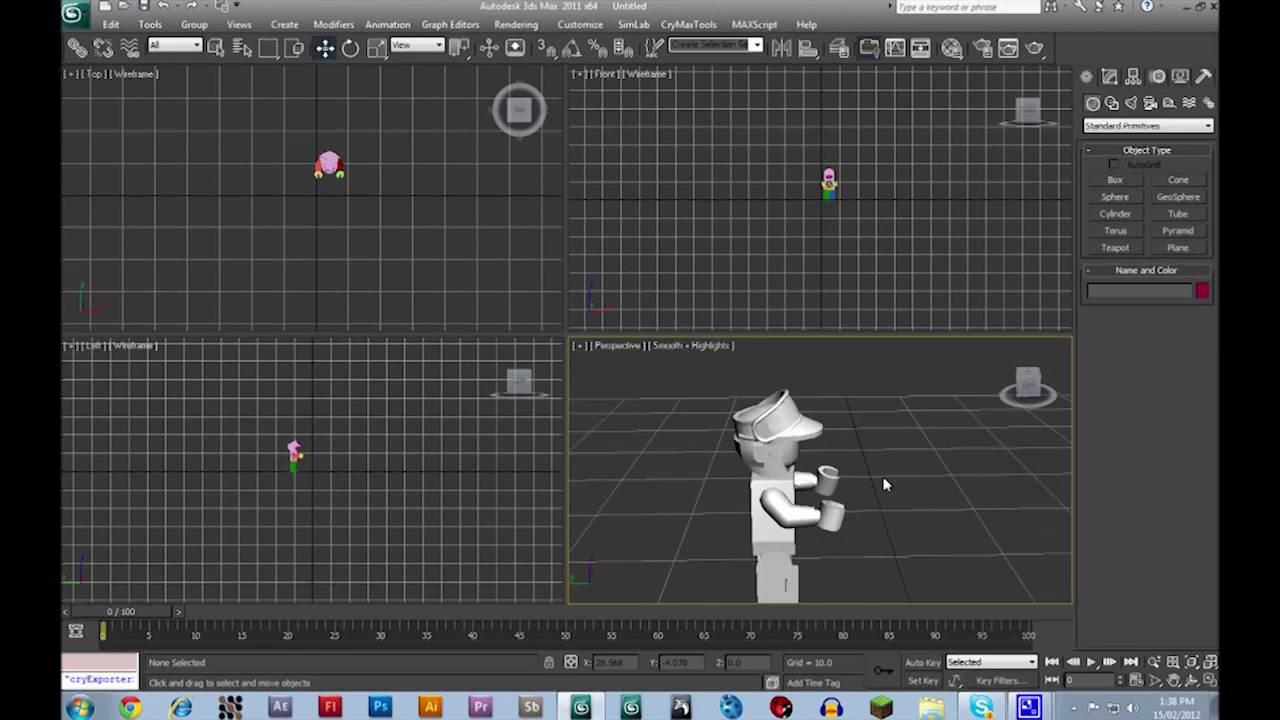
click(1041, 390)
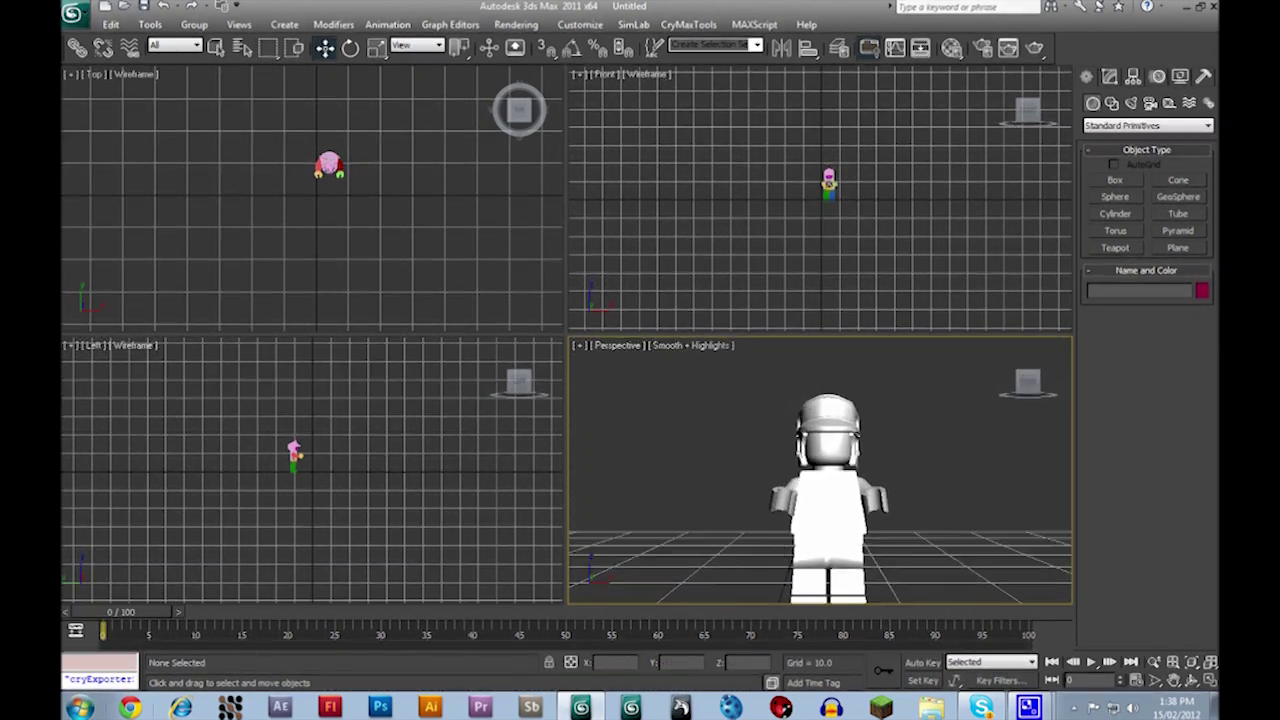
click(130, 708)
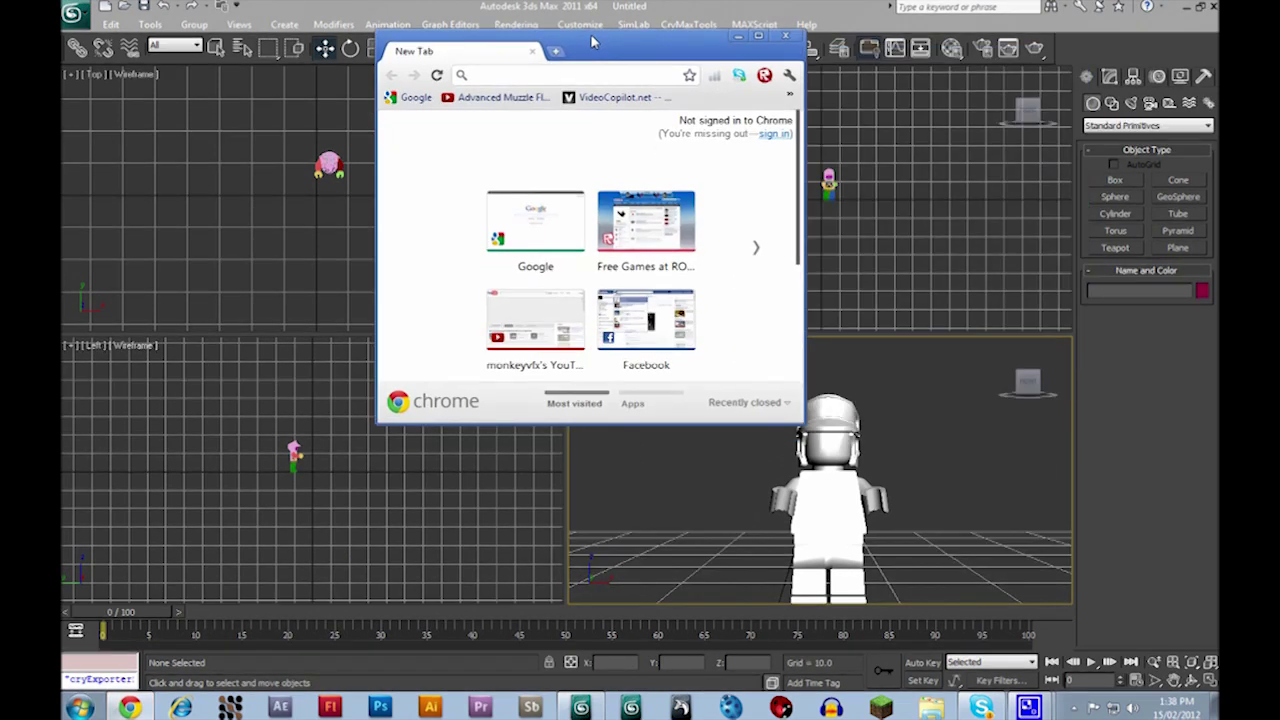
double_click(592, 42)
click(306, 180)
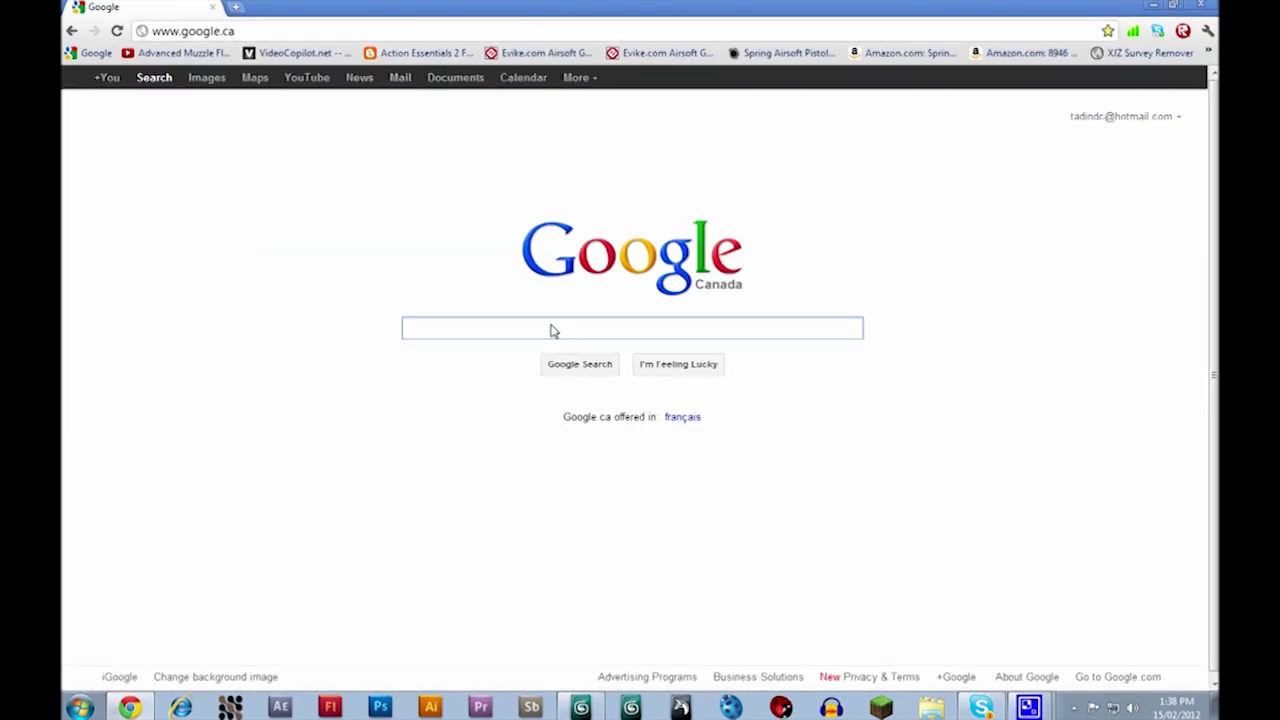
text(3d vi)
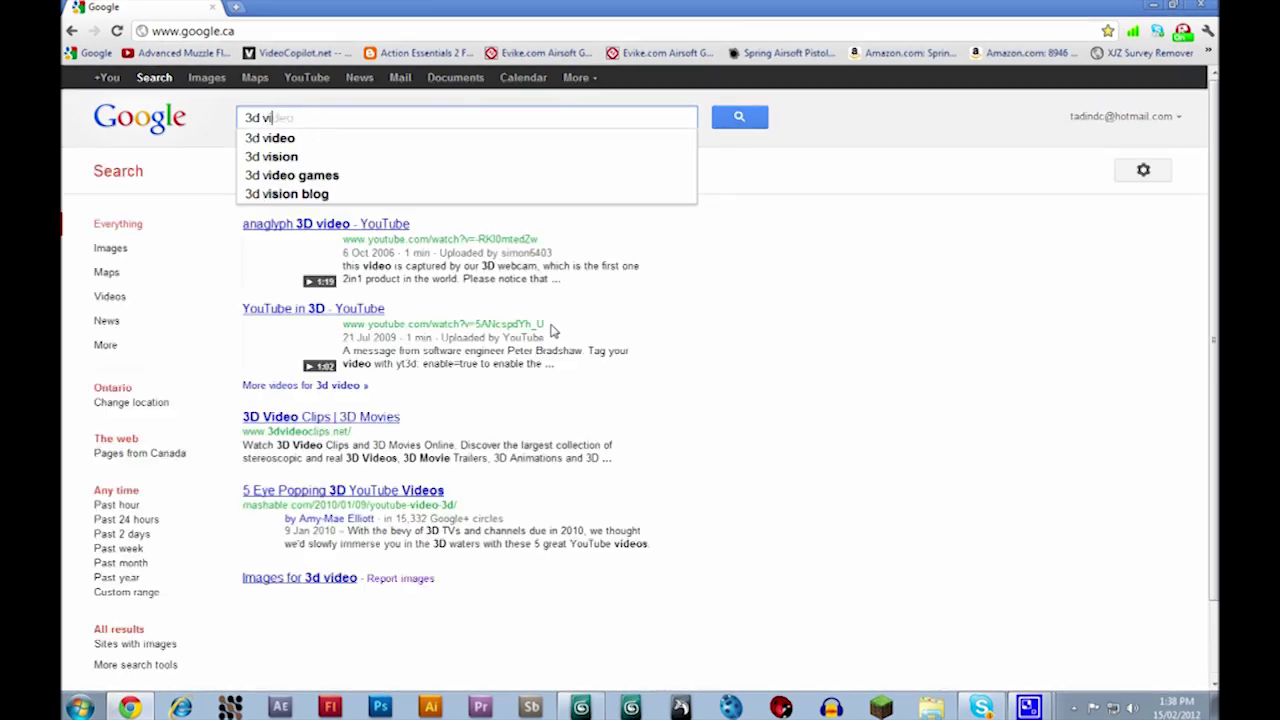
text(a)
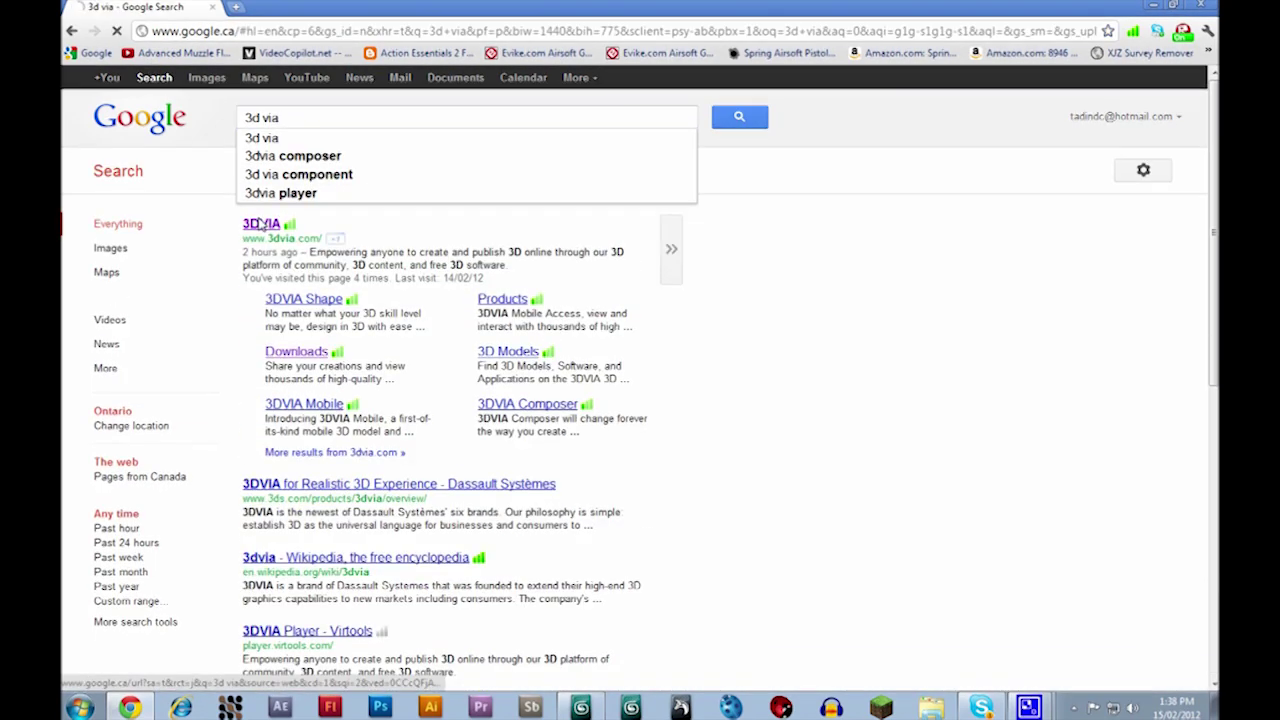
click(258, 224)
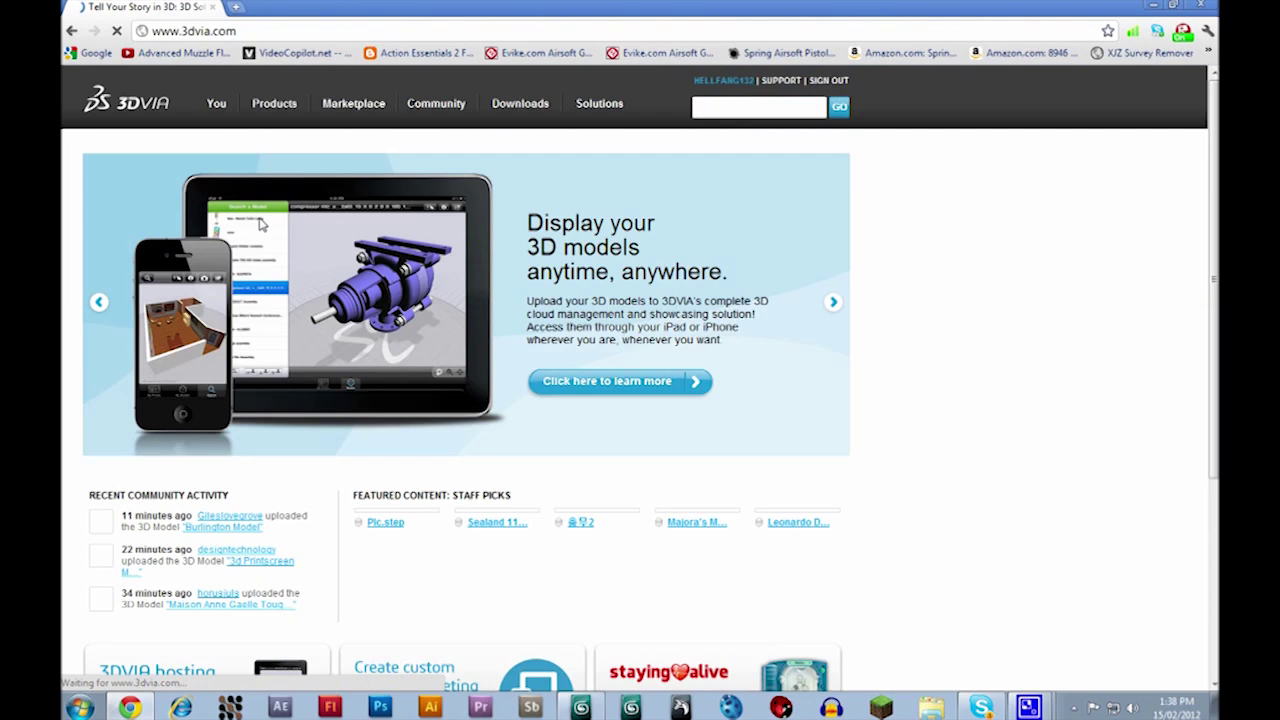
mouse_move(219, 105)
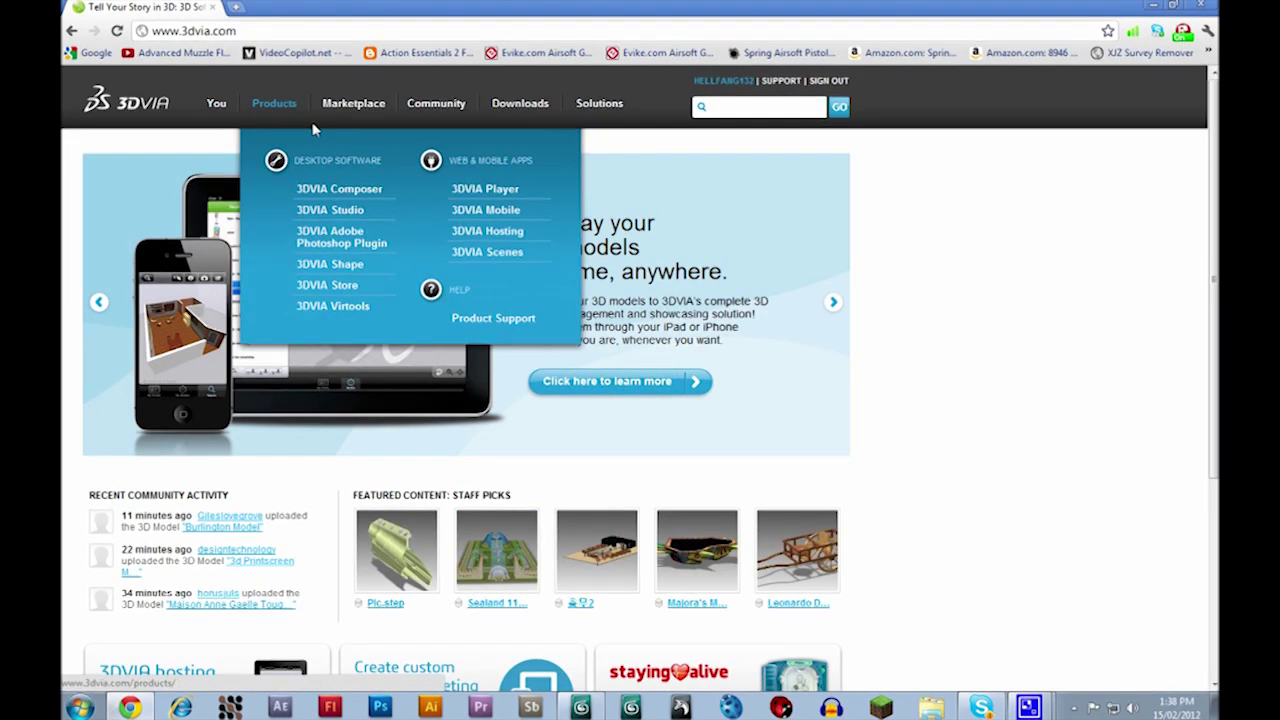
Upload the newest LDD .3dxml model to 3DVIA with 'I am the author' unticked
mouse_move(436, 103)
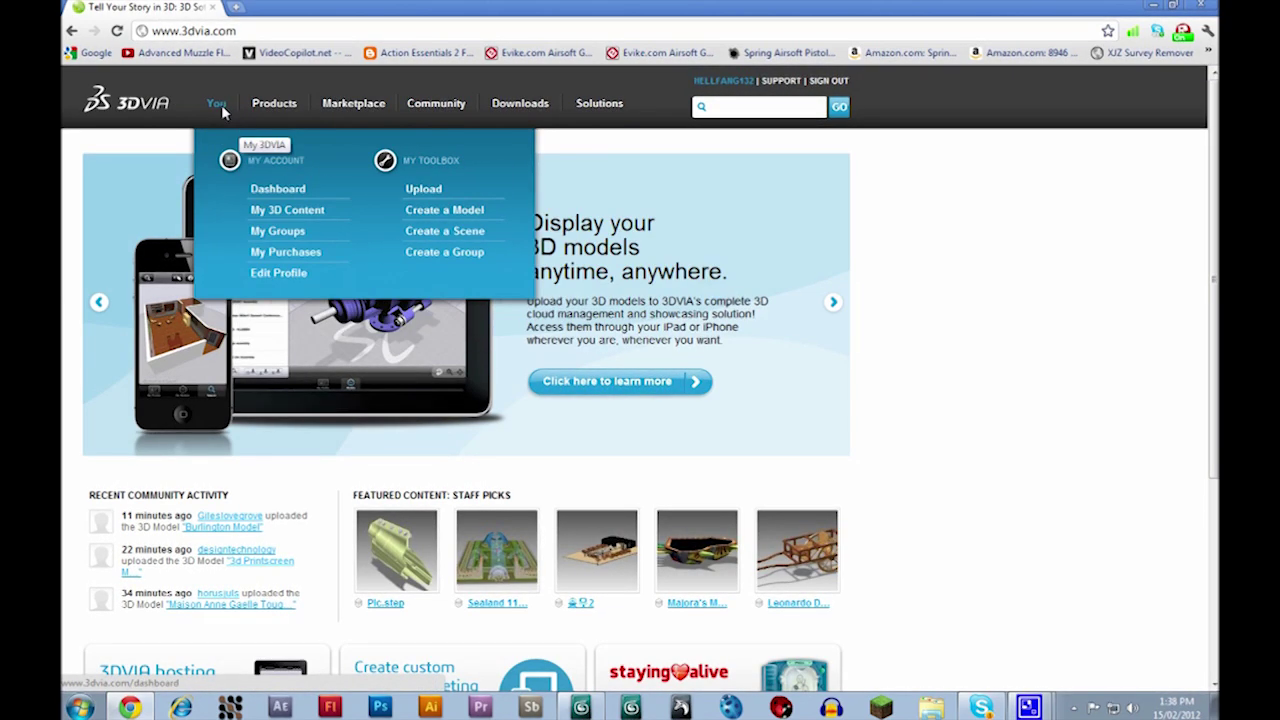
click(420, 189)
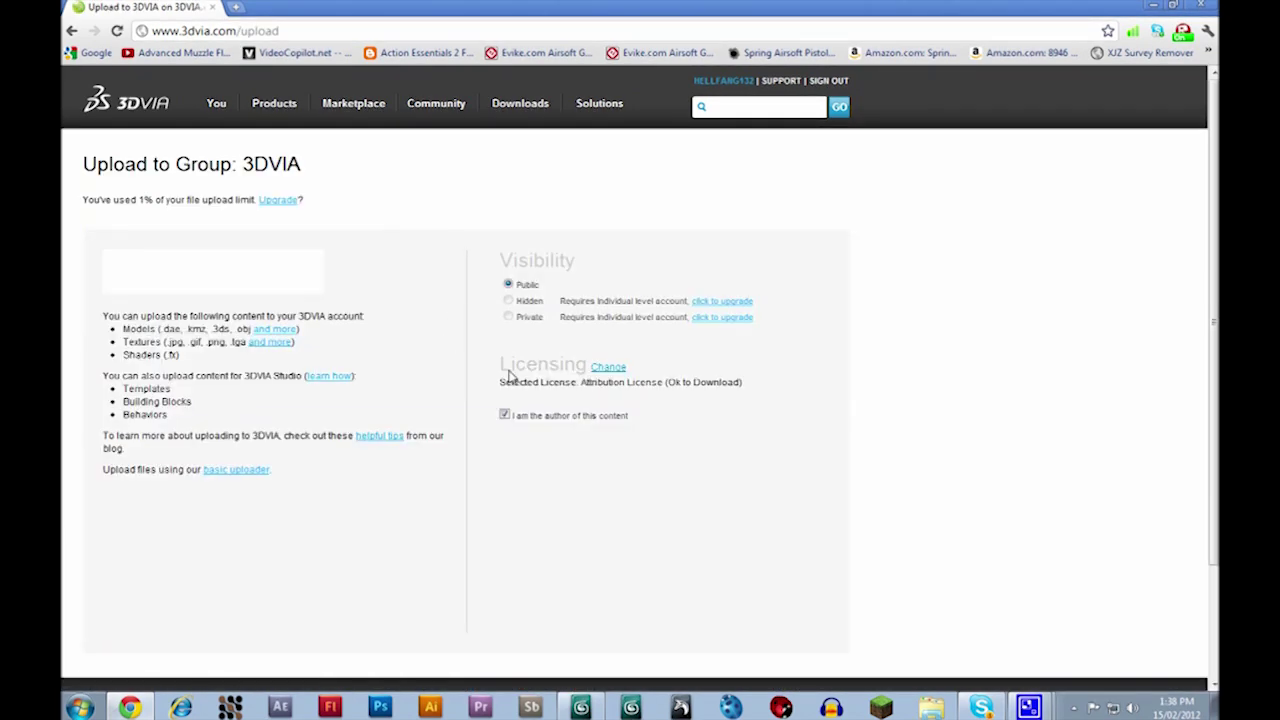
click(246, 279)
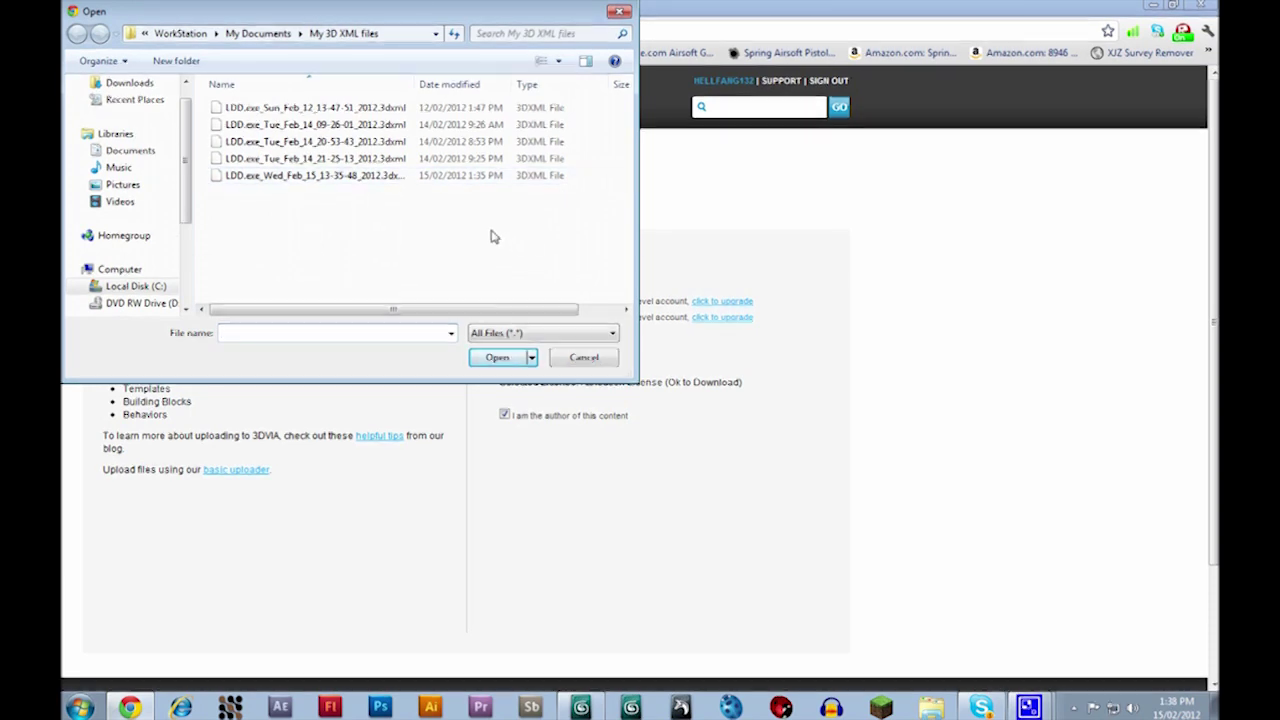
click(366, 178)
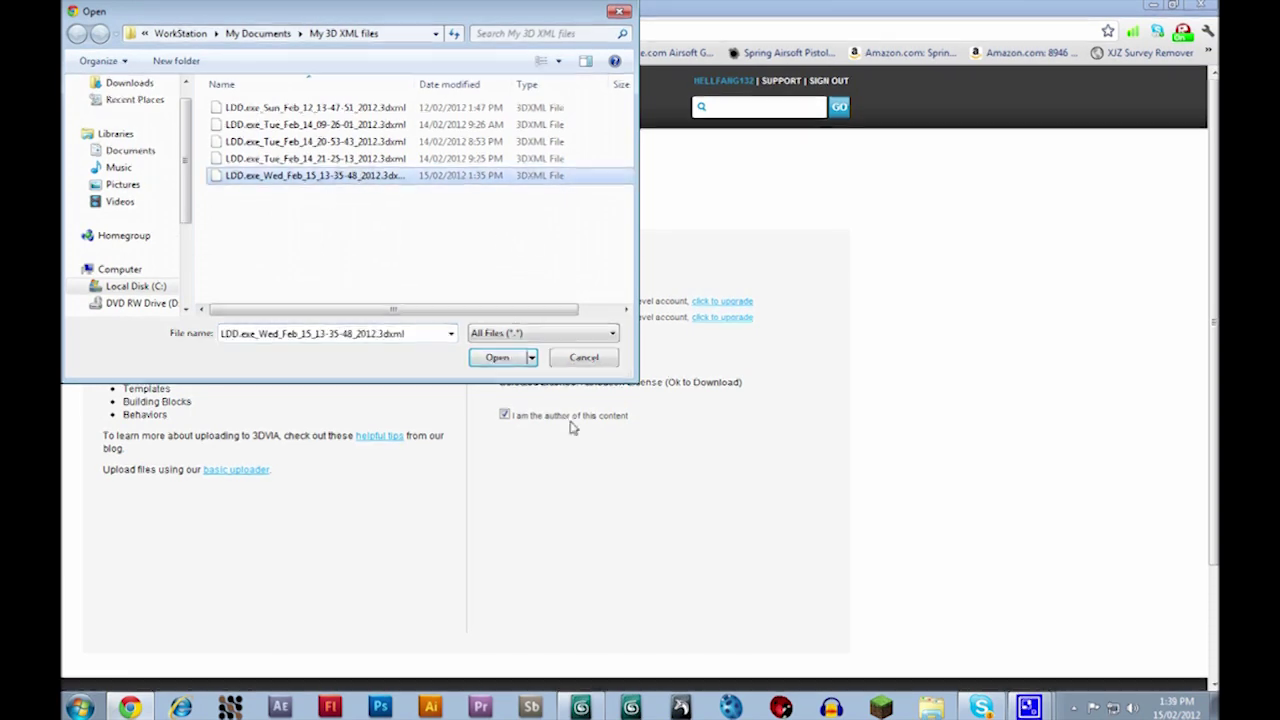
click(497, 357)
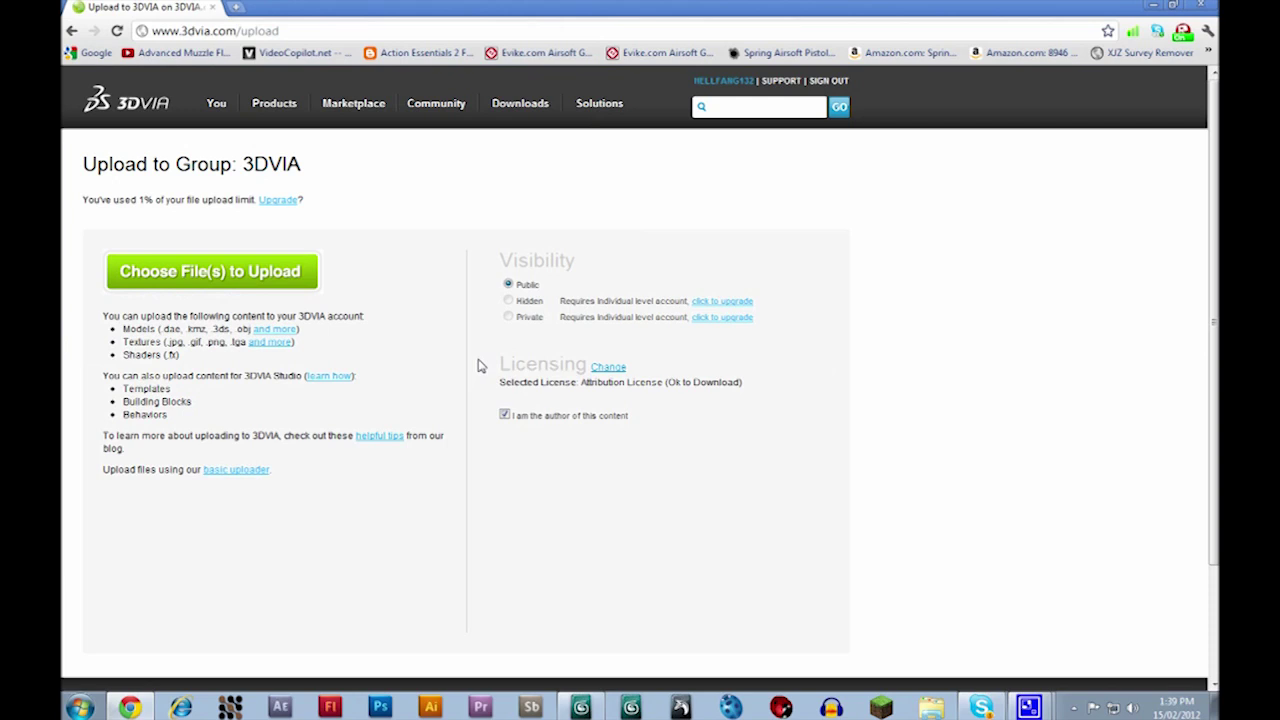
click(505, 415)
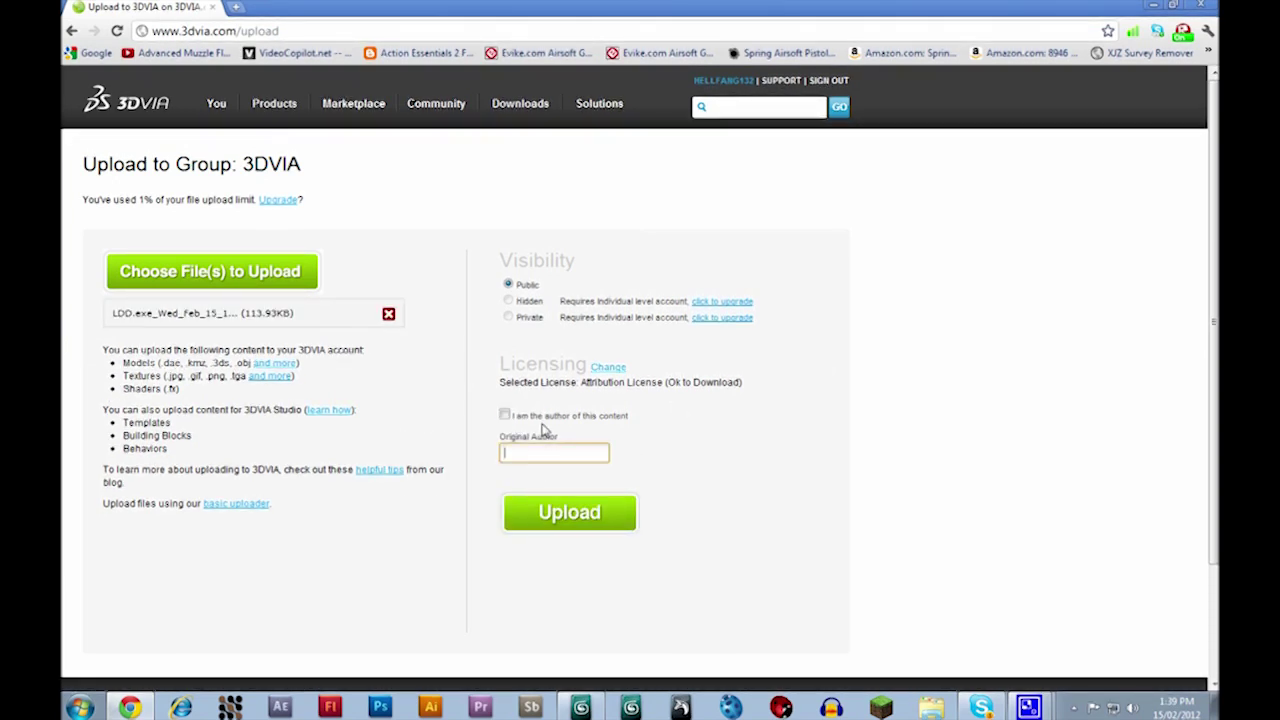
click(563, 516)
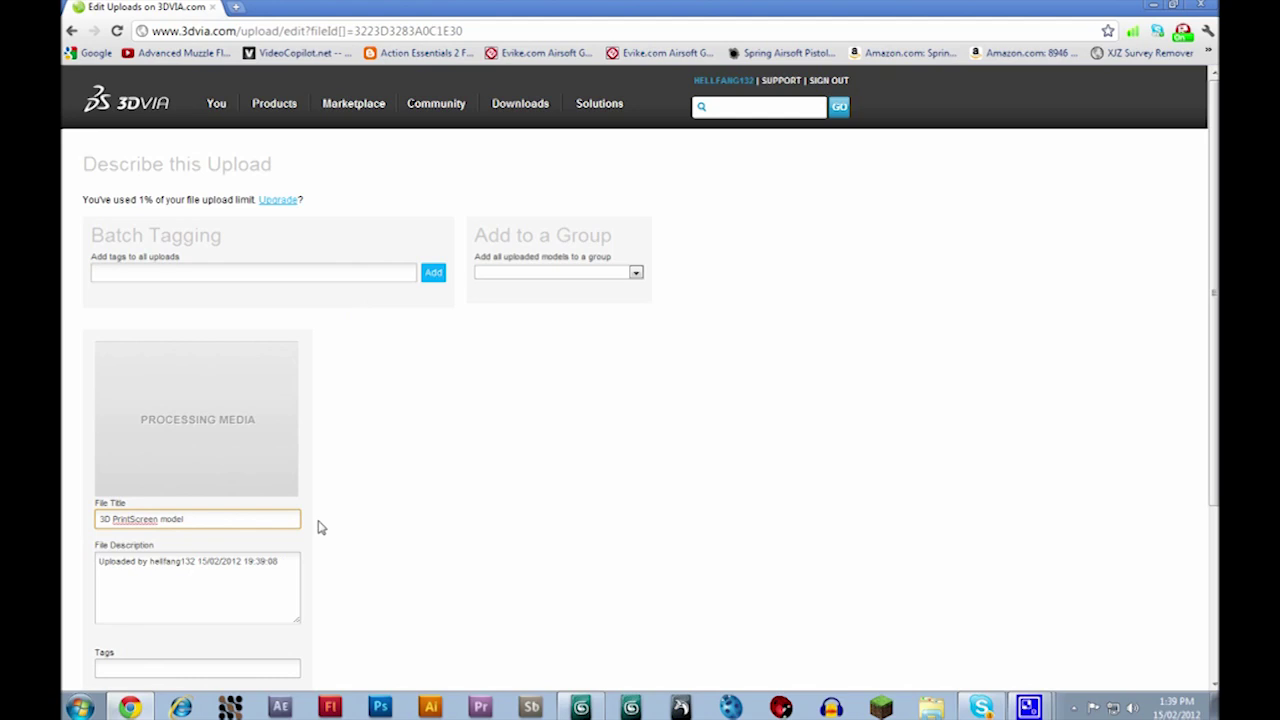
Retitle the upload 'lego soilder', shorten its description, leave it ungrouped, and save
scroll(234, 457, down, 3)
key(BackSpace)
key(BackSpace)
key(BackSpace)
key(BackSpace)
key(BackSpace)
key(BackSpace)
key(BackSpace)
key(BackSpace)
key(BackSpace)
key(BackSpace)
key(BackSpace)
key(BackSpace)
key(BackSpace)
key(BackSpace)
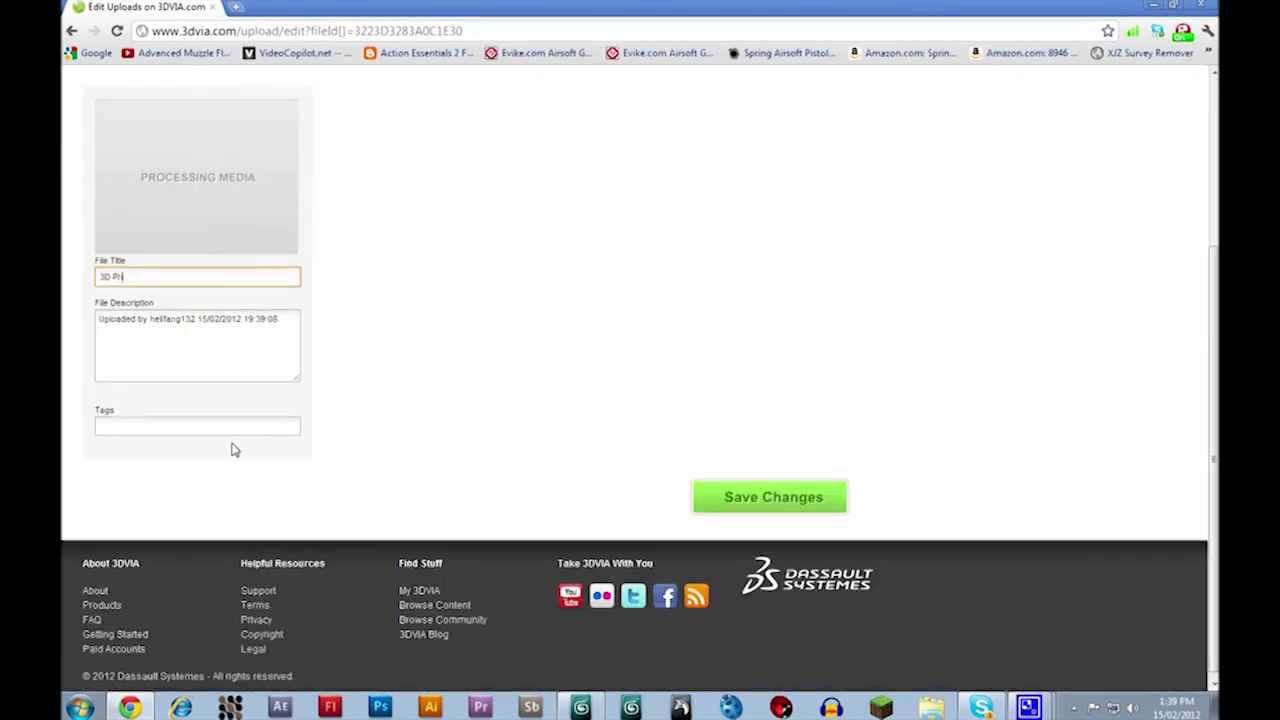
key(BackSpace)
key(BackSpace)
key(BackSpace)
key(BackSpace)
key(BackSpace)
key(BackSpace)
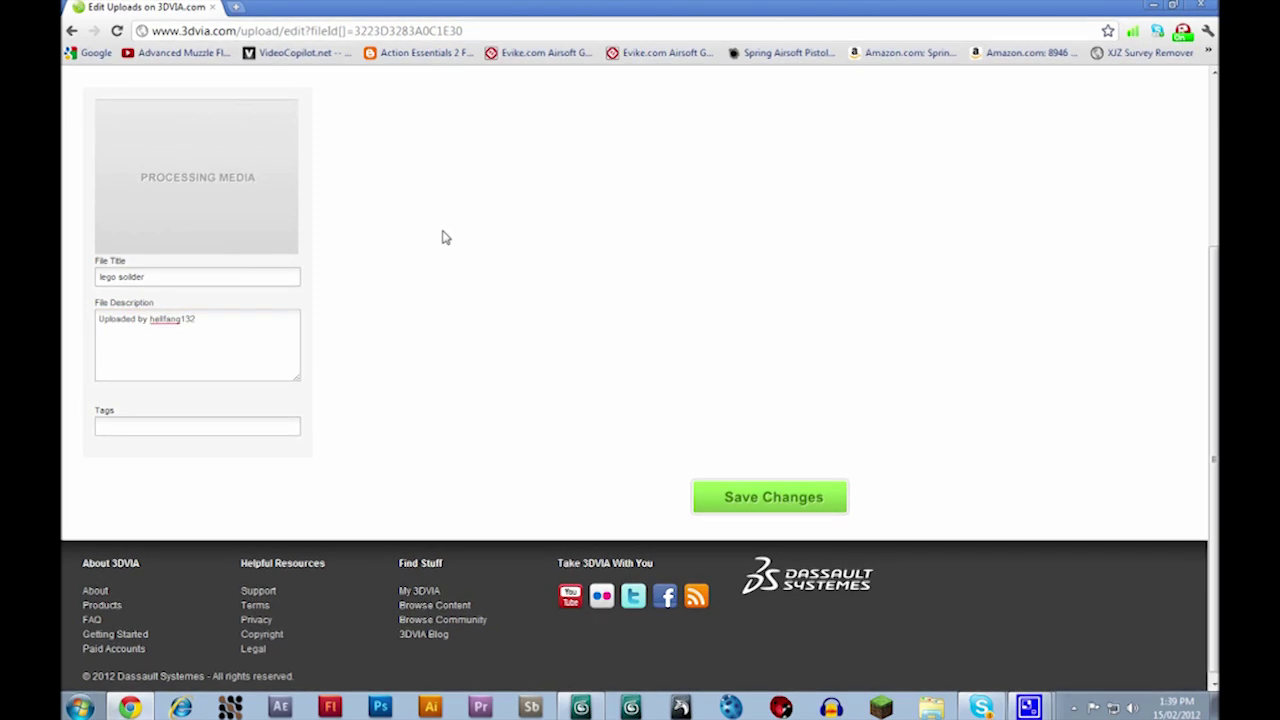
scroll(446, 237, up, 3)
click(635, 272)
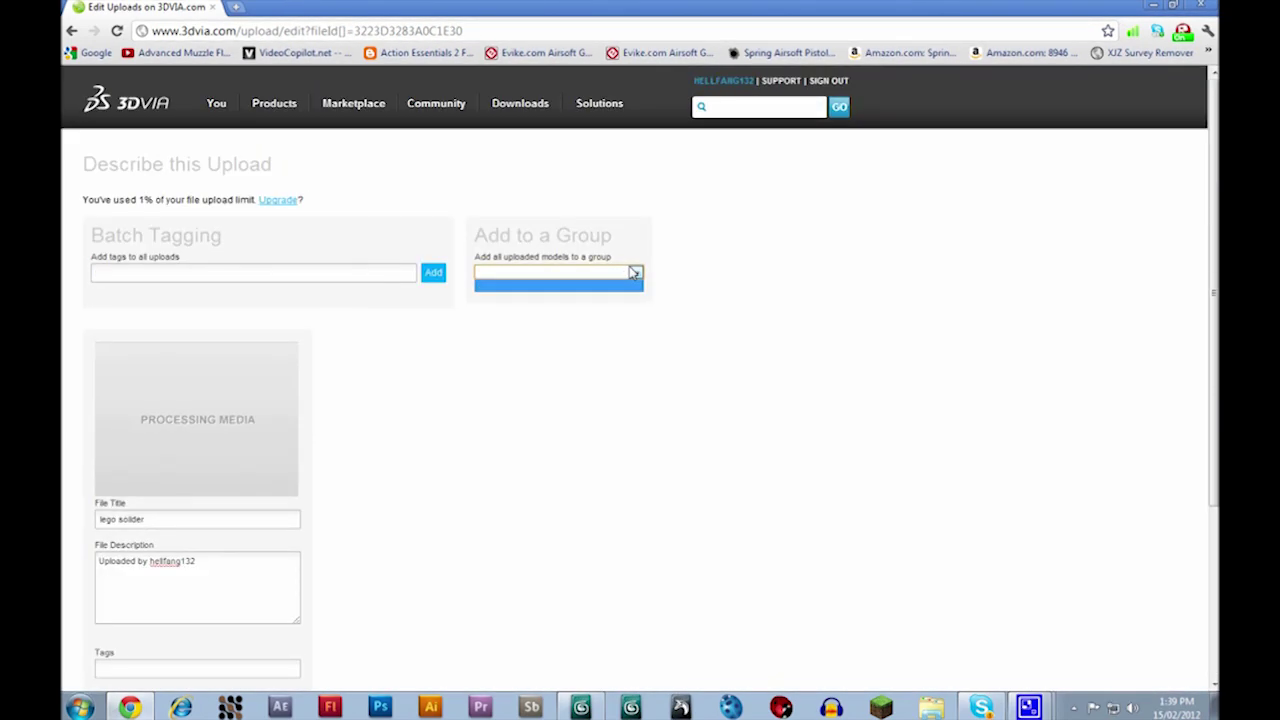
click(636, 272)
scroll(551, 418, down, 3)
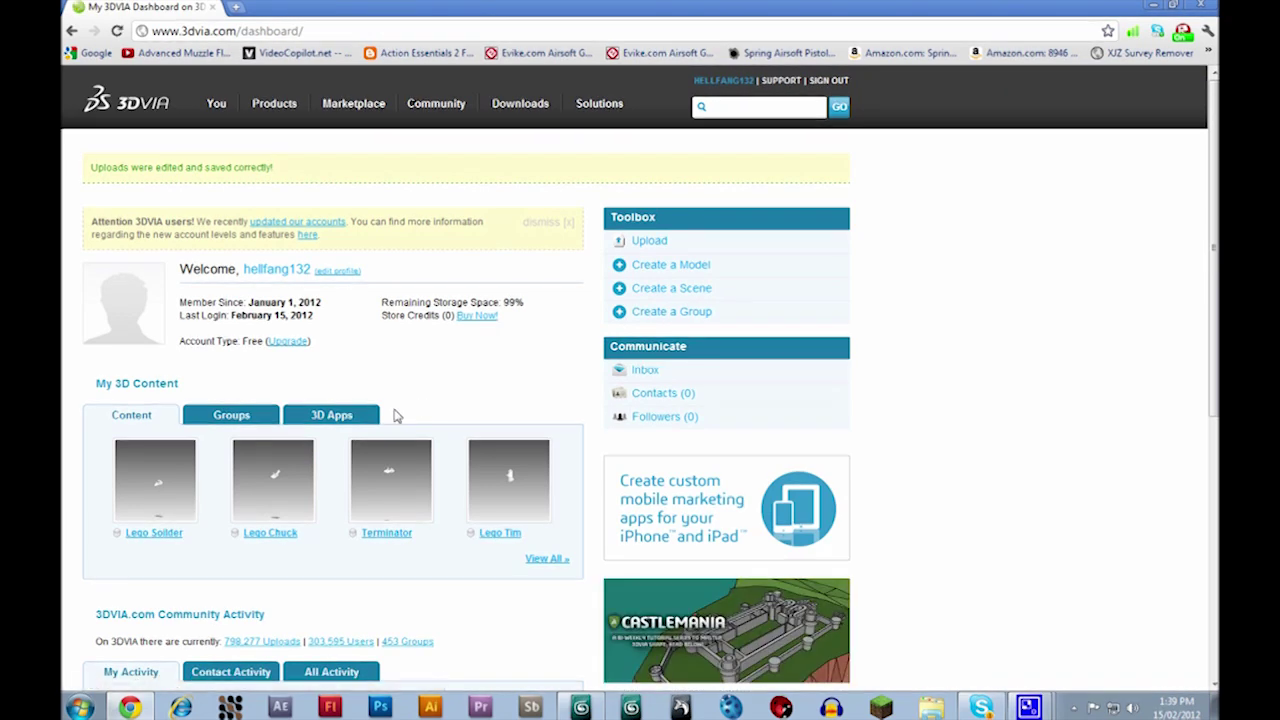
Open the Lego Soilder model page and scroll down to its Textures
click(147, 535)
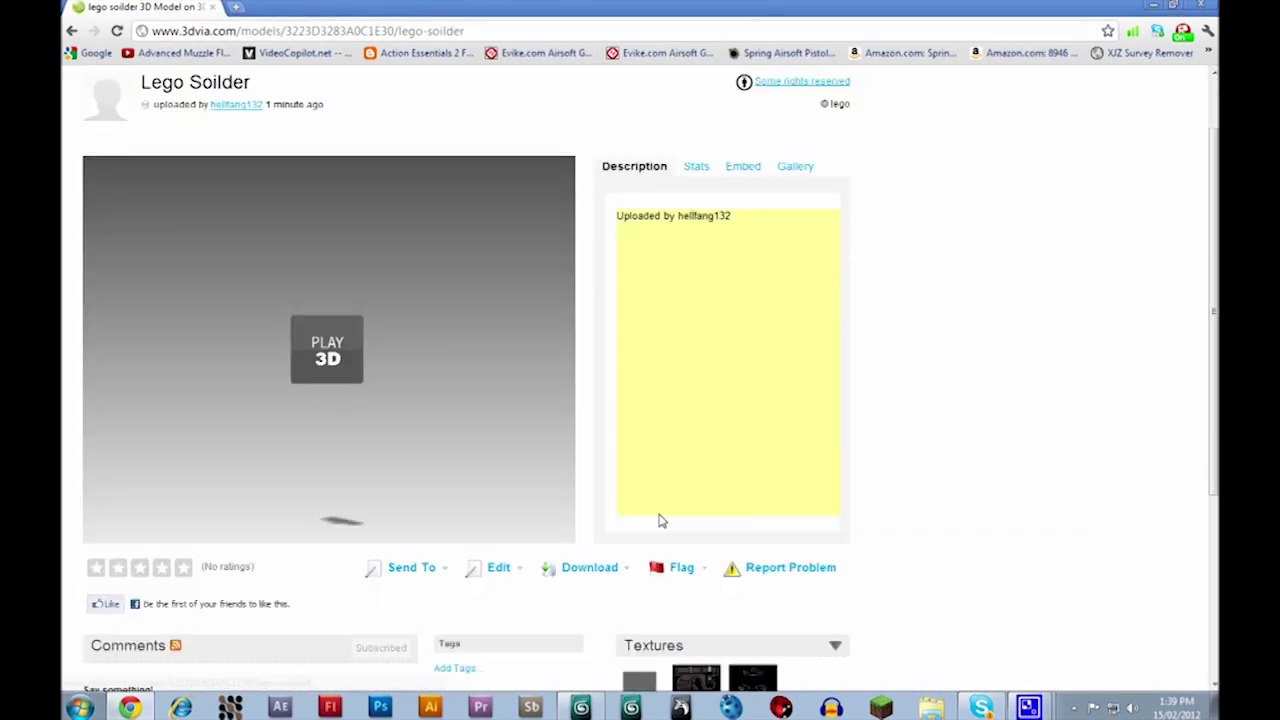
scroll(660, 520, down, 2)
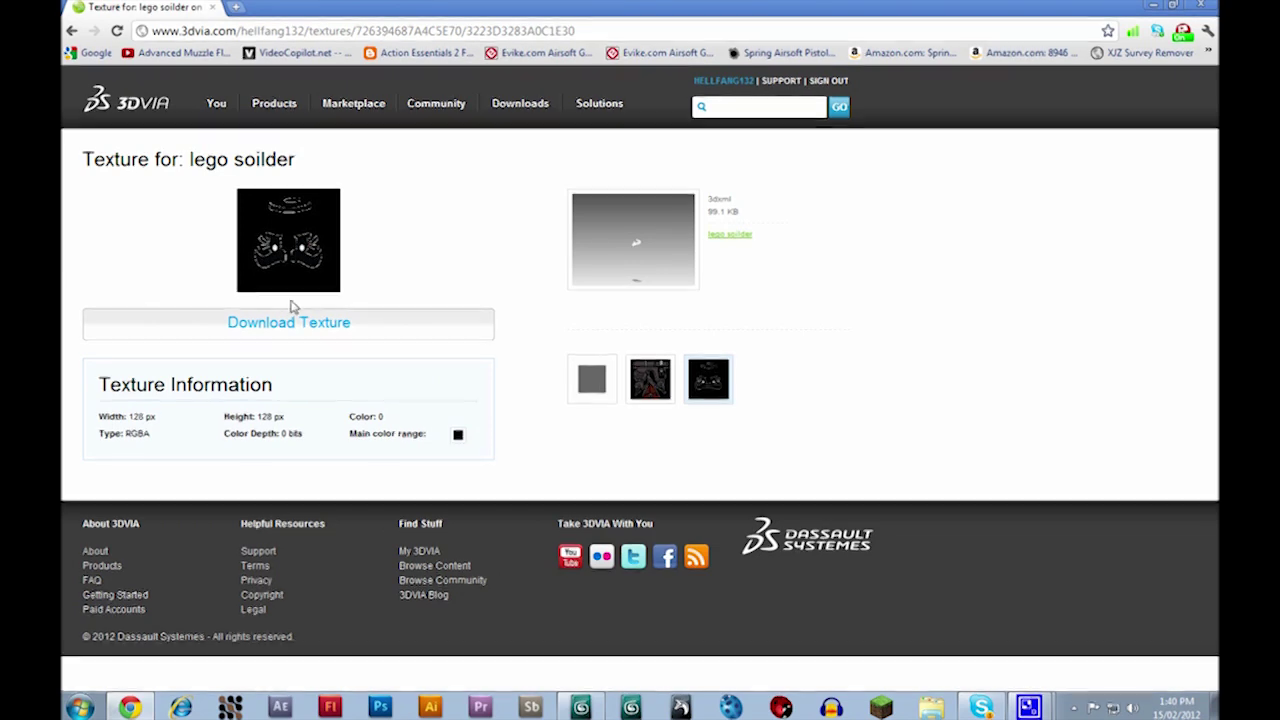
Download the face texture as image_70.png, accepting the license, and close its preview
click(360, 325)
click(663, 370)
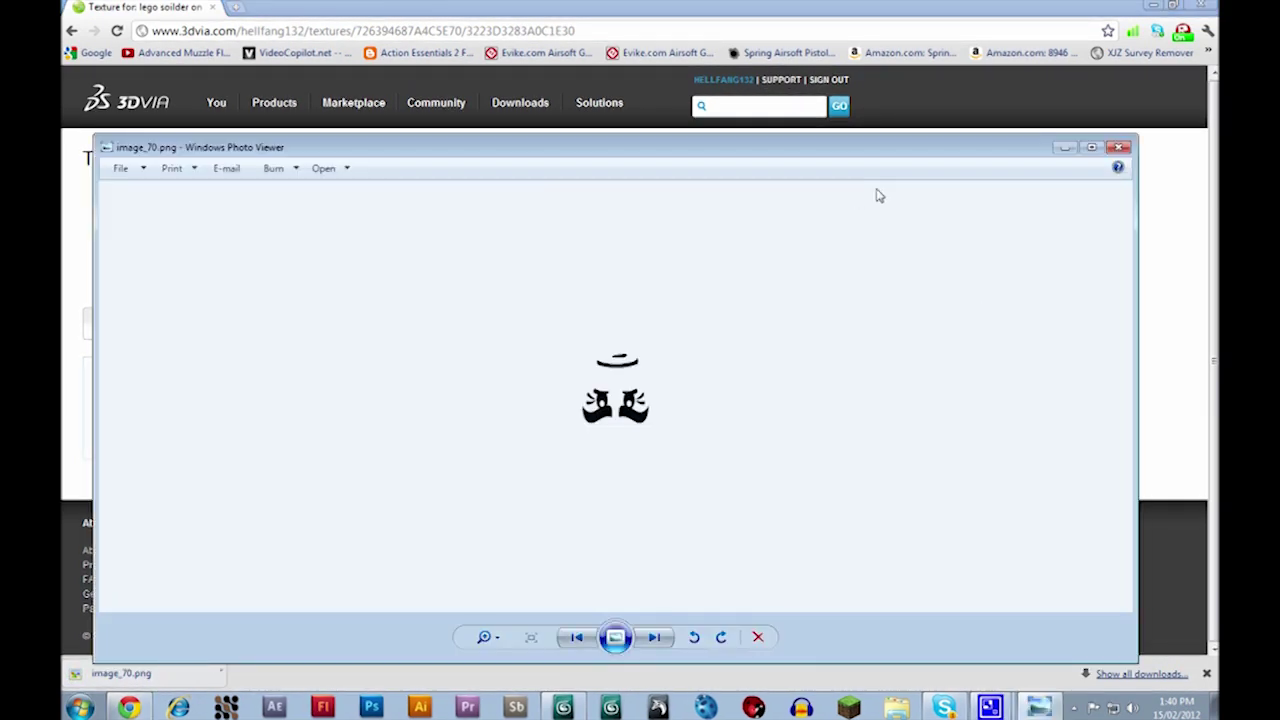
drag(880, 165, 906, 64)
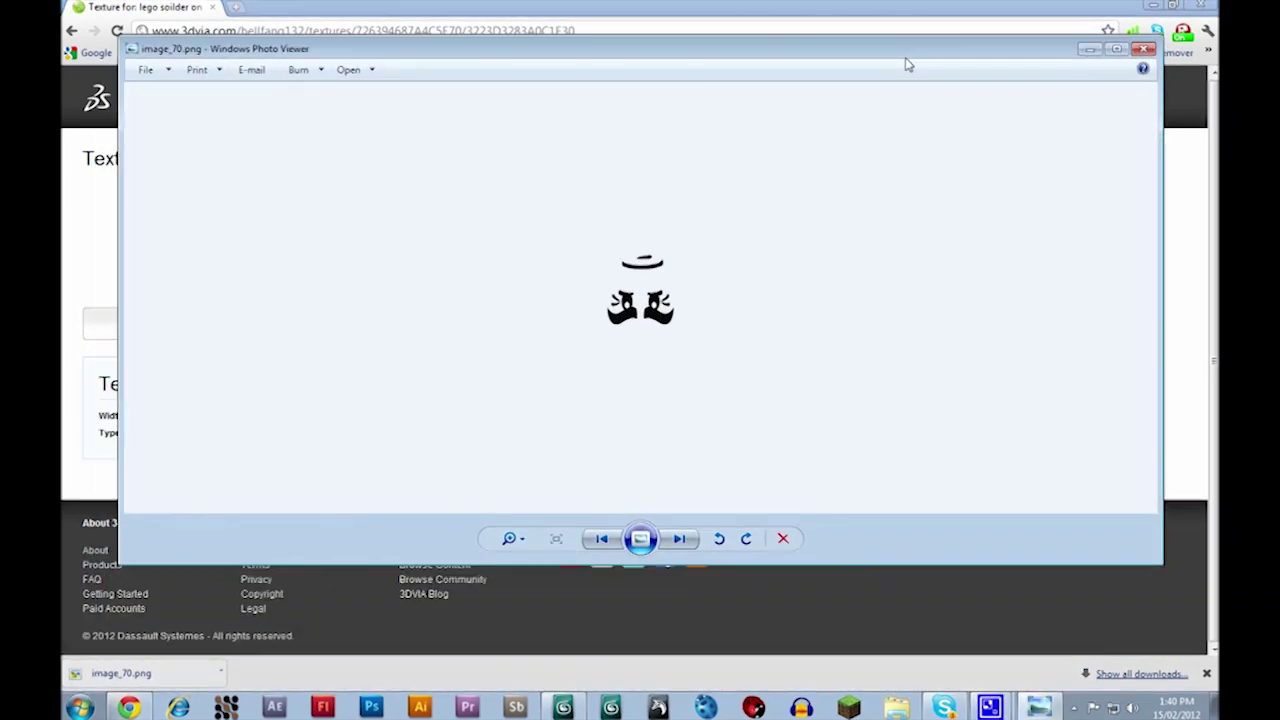
click(1146, 48)
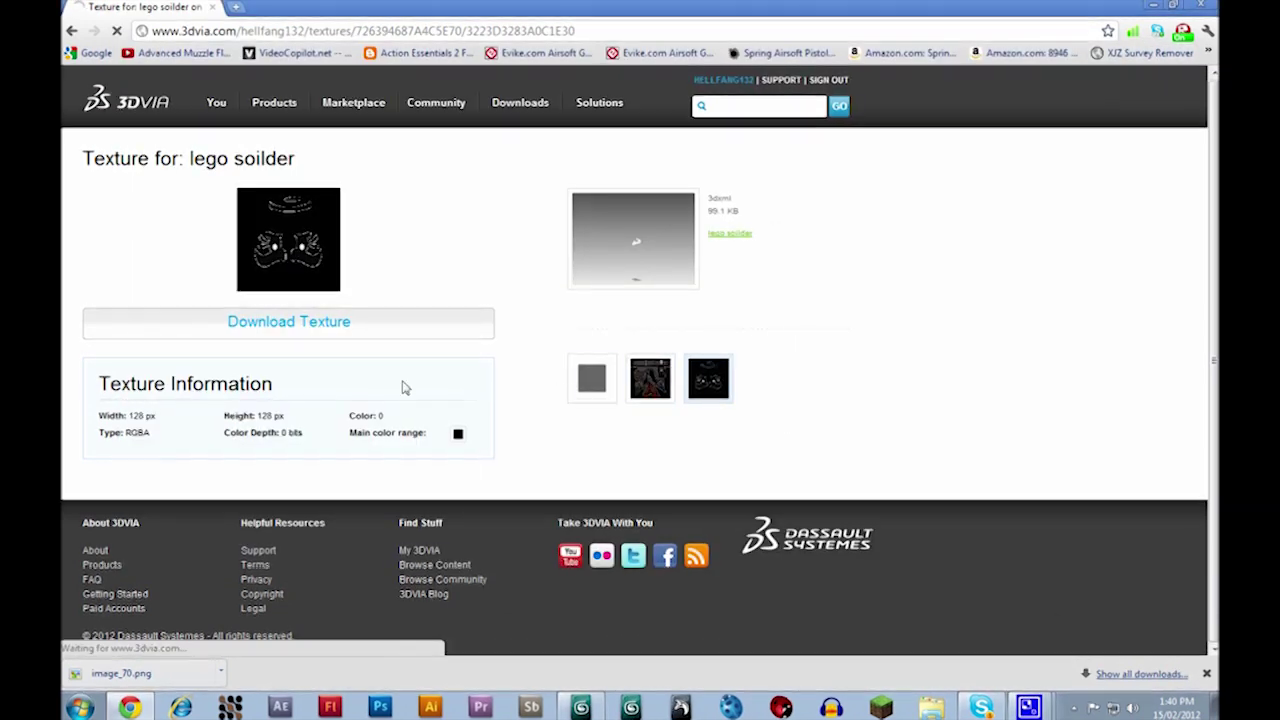
Download the torso texture as image_78.png, then close Chrome to return to 3ds Max
click(324, 328)
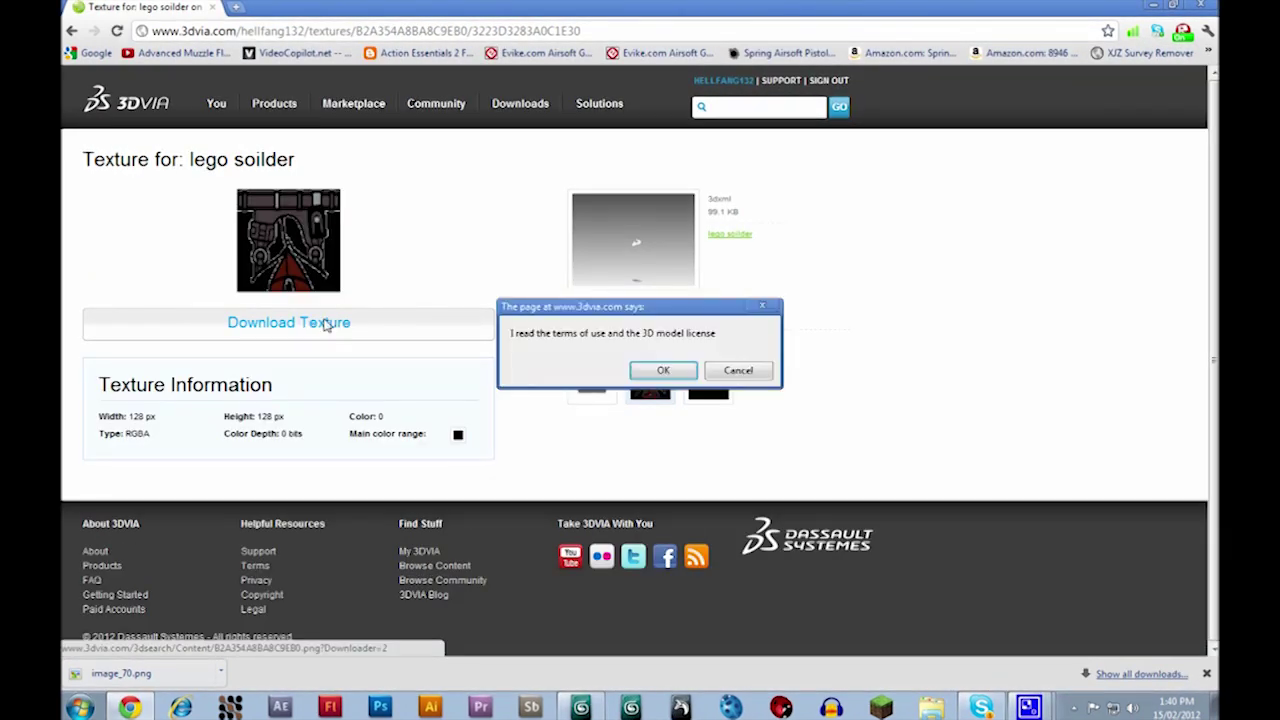
click(661, 372)
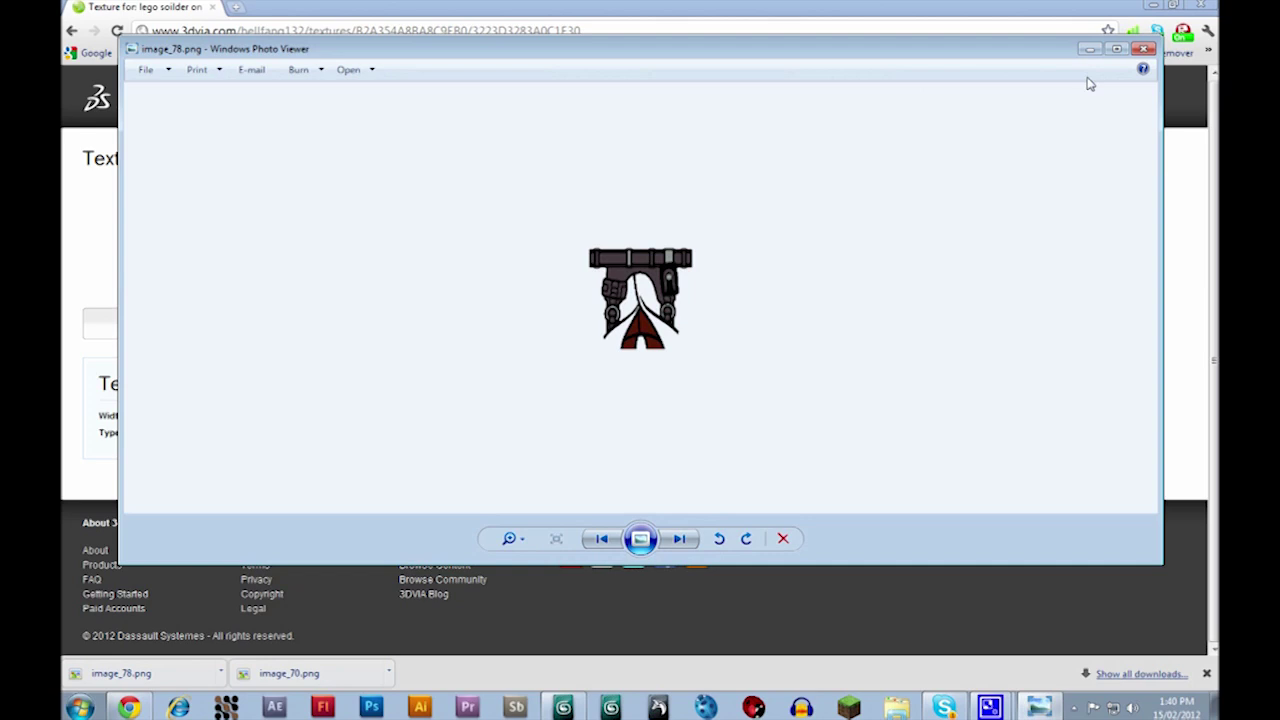
click(1146, 49)
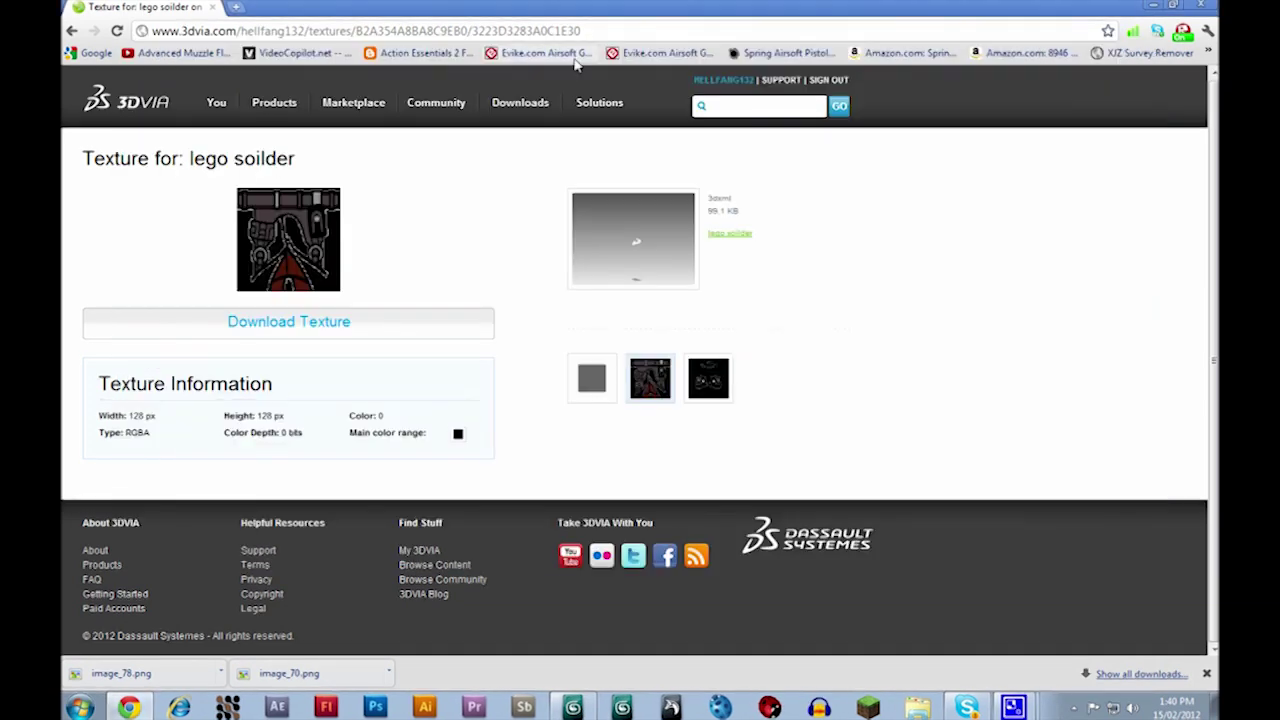
click(212, 8)
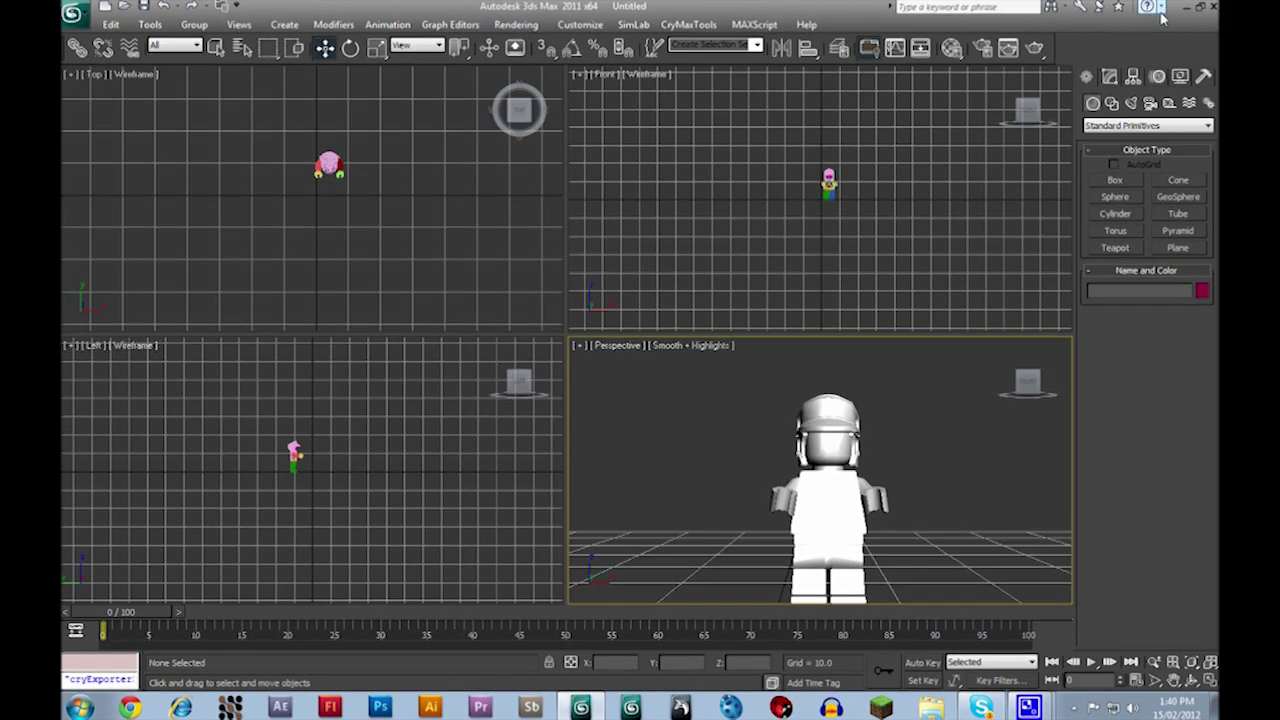